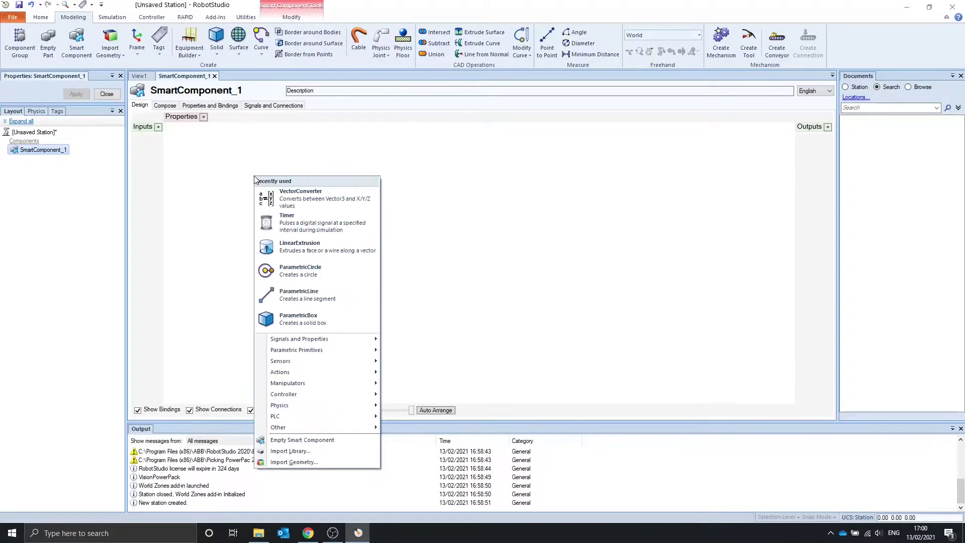
Add a LinearRepeater from Parametric Primitives and position its block on the canvas.
mouse_move(322, 339)
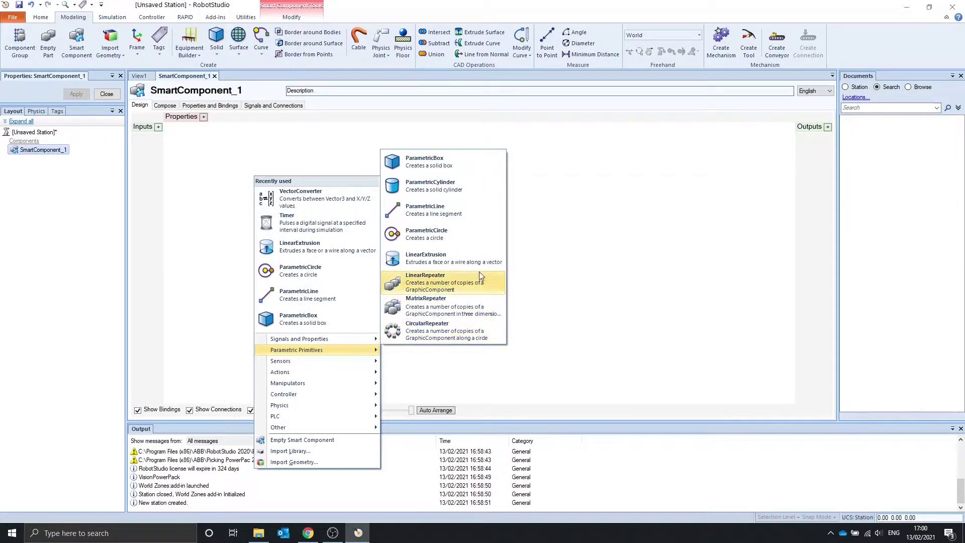
left_click(471, 283)
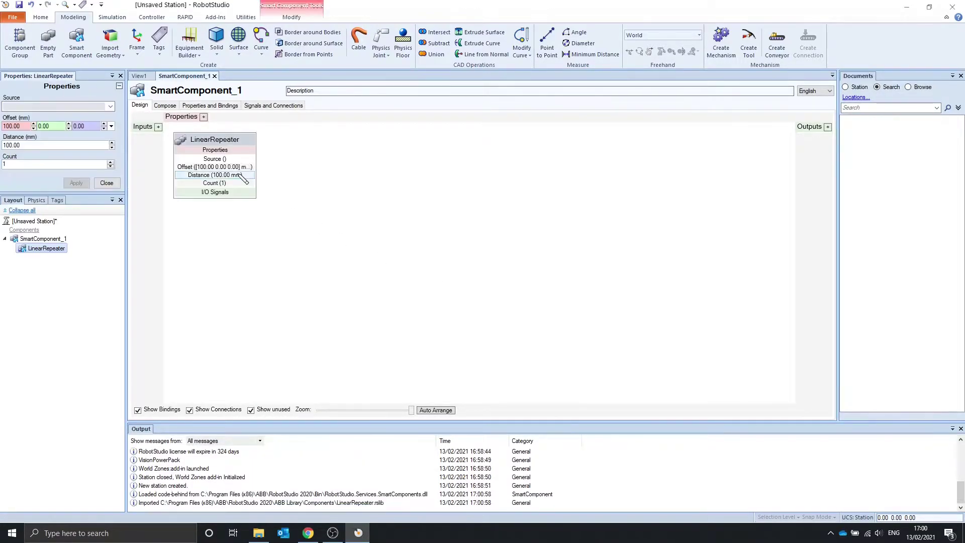
left_click_drag(216, 137, 338, 155)
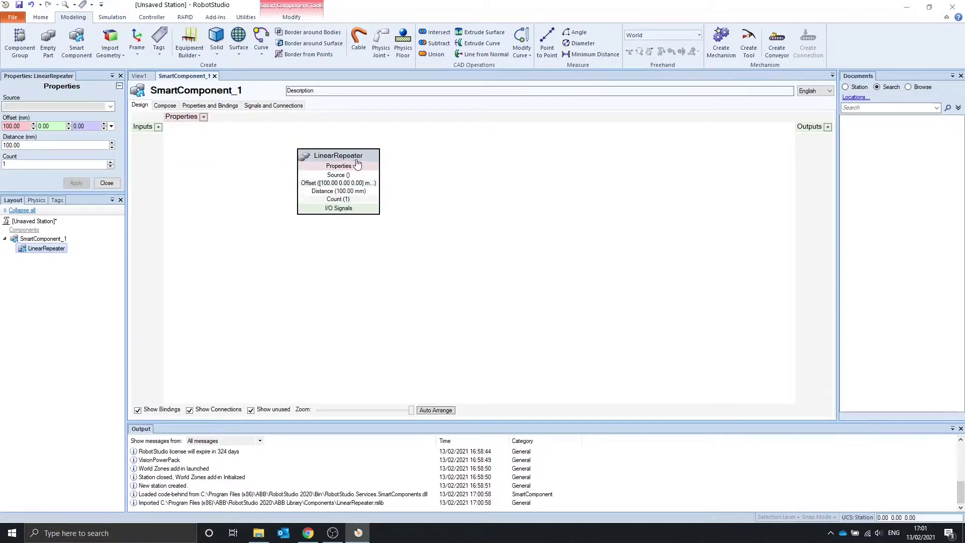
Create a 50 mm radius sphere, Part_1, at the station origin in View1.
left_click(138, 76)
left_click(217, 54)
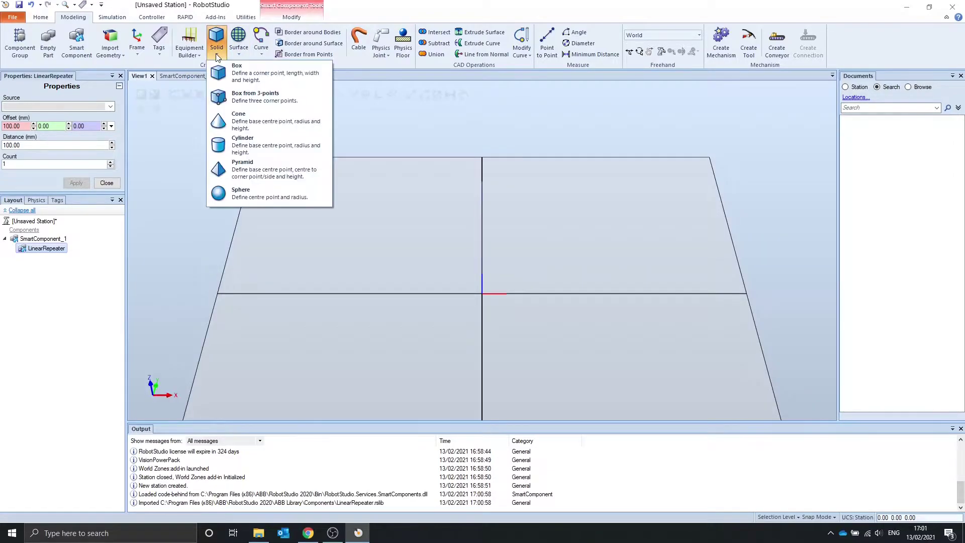
left_click(251, 193)
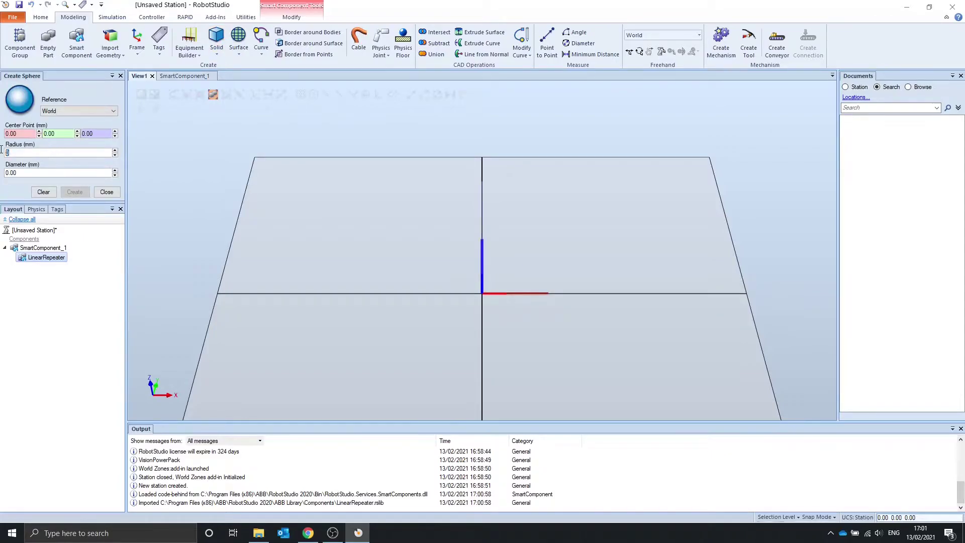
type("50")
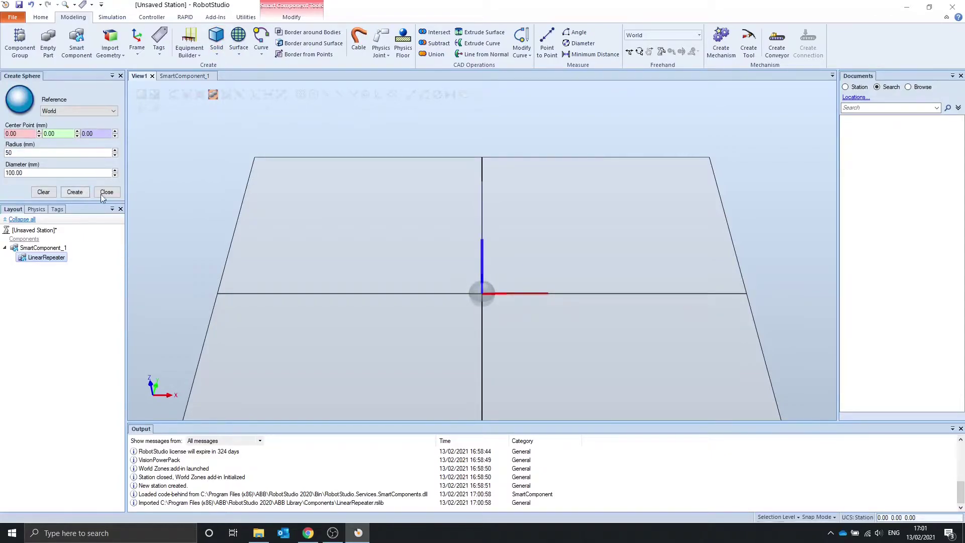
left_click(74, 192)
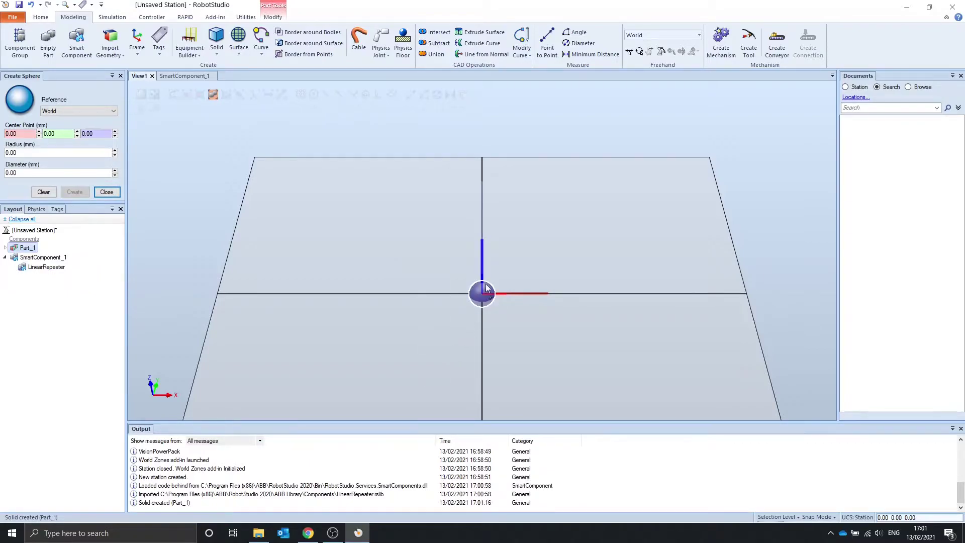
left_click(178, 75)
Set Part_1 as the LinearRepeater's Source in its properties and apply it.
left_click(327, 159)
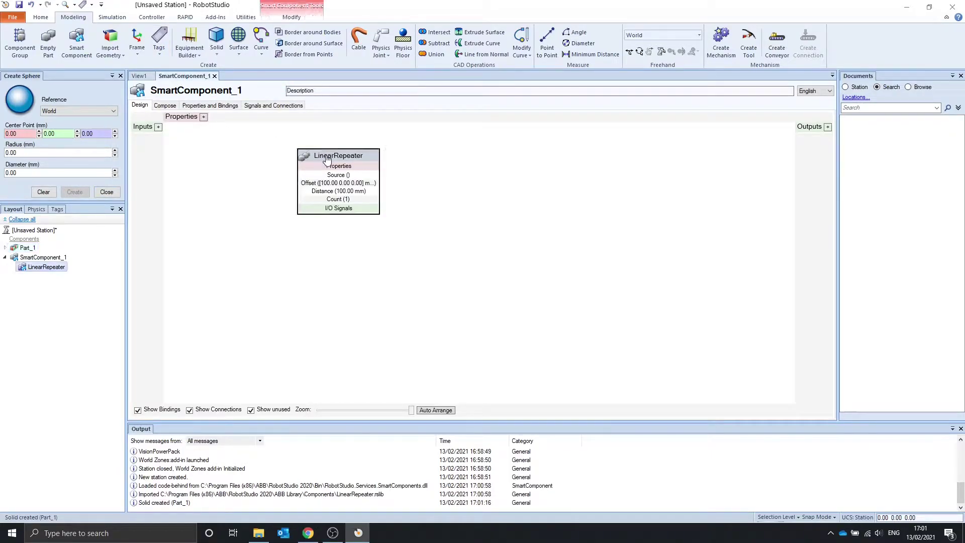
right_click(31, 270)
left_click(83, 468)
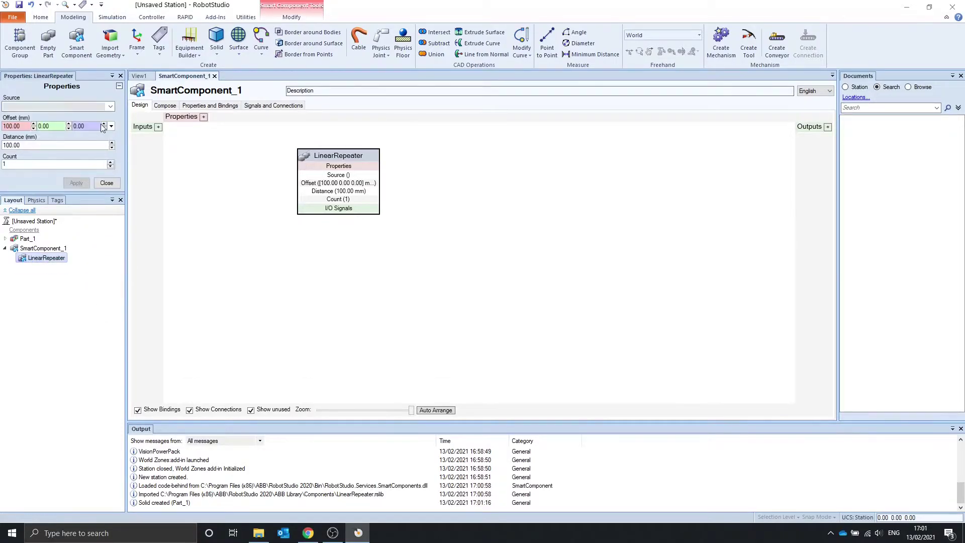
left_click(111, 107)
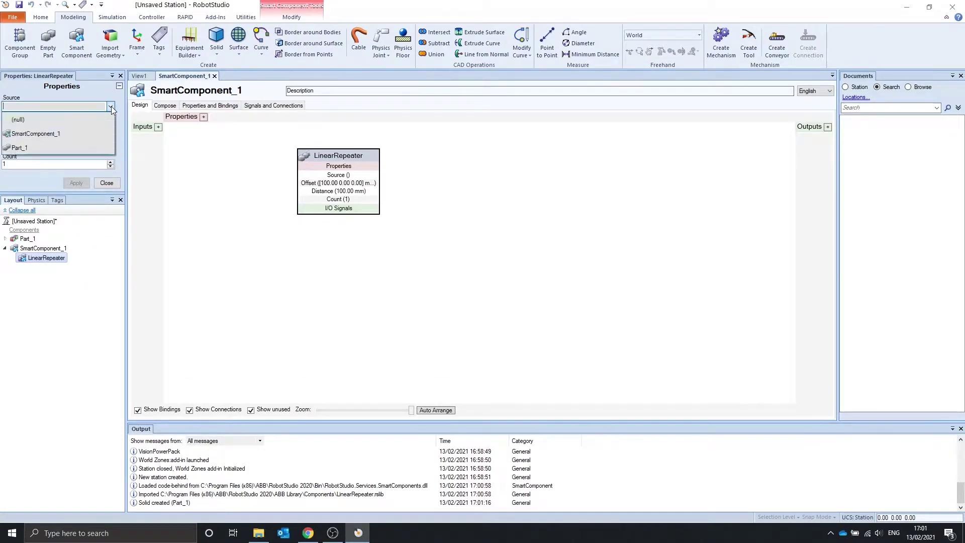
left_click(69, 147)
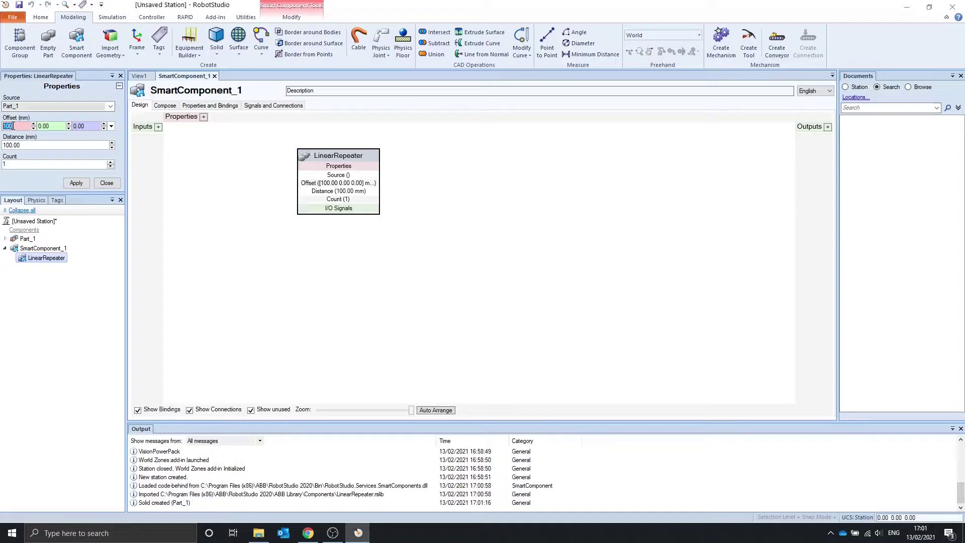
type("0")
type("1")
left_click(32, 144)
type("100")
left_click(137, 77)
left_click(74, 183)
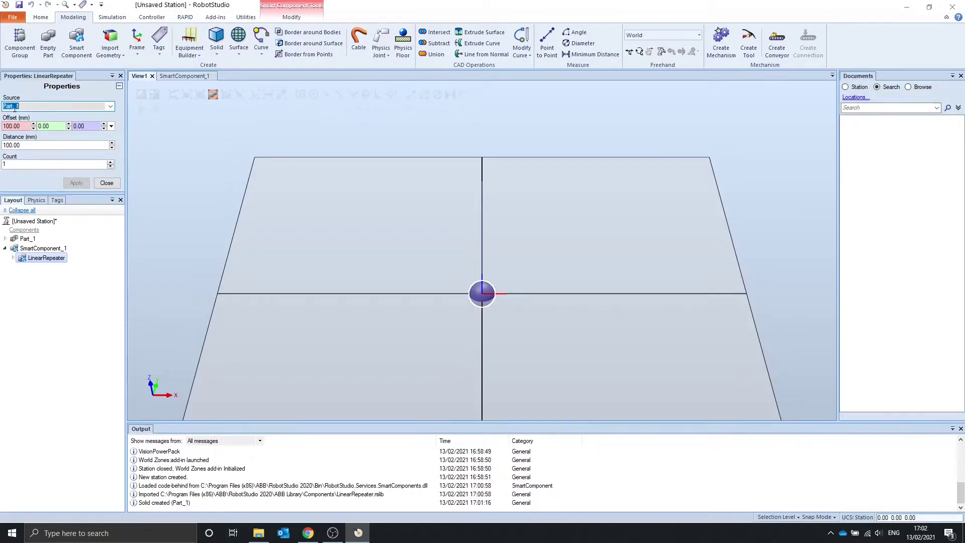
Set the LinearRepeater Offset to 0,100,0 with Count 5 and apply.
double_click(15, 126)
type("0")
key("Tab")
type("100")
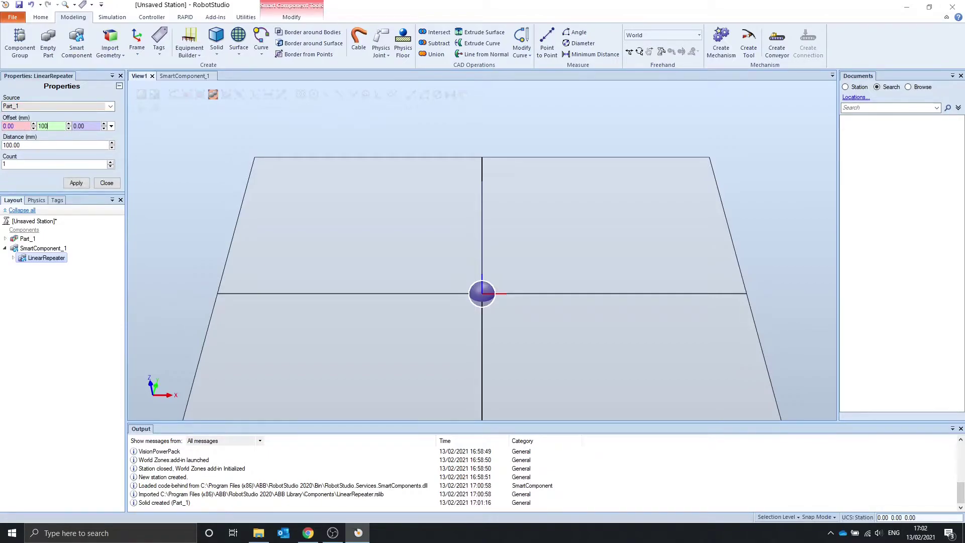
double_click(5, 163)
type("5")
left_click(80, 185)
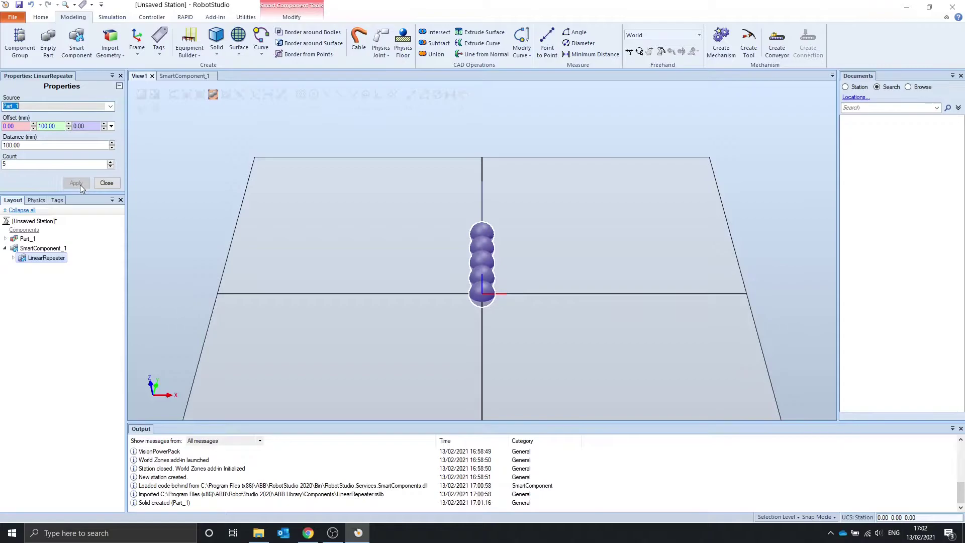
left_click_drag(398, 227, 491, 209, "ctrl+shift")
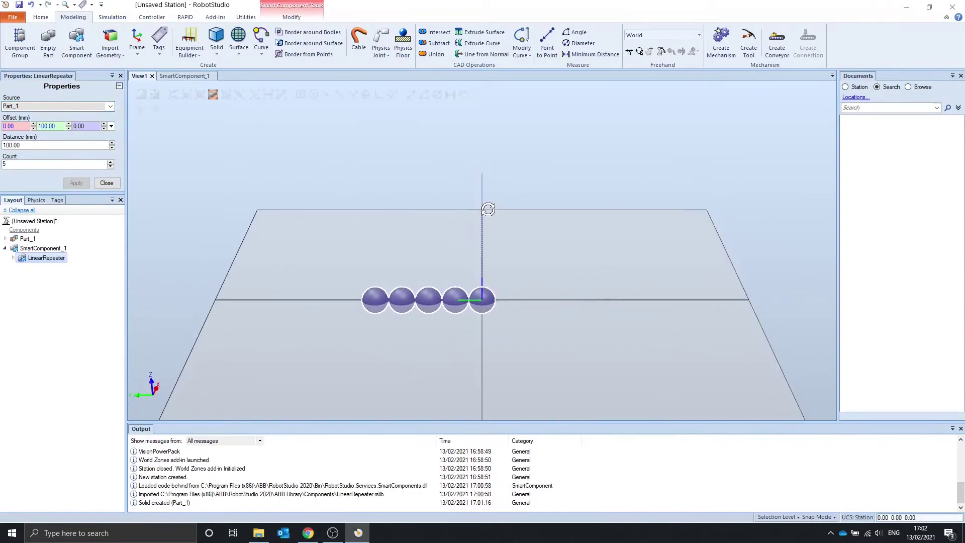
scroll(466, 297, "up", 5)
scroll(467, 297, "down", 5)
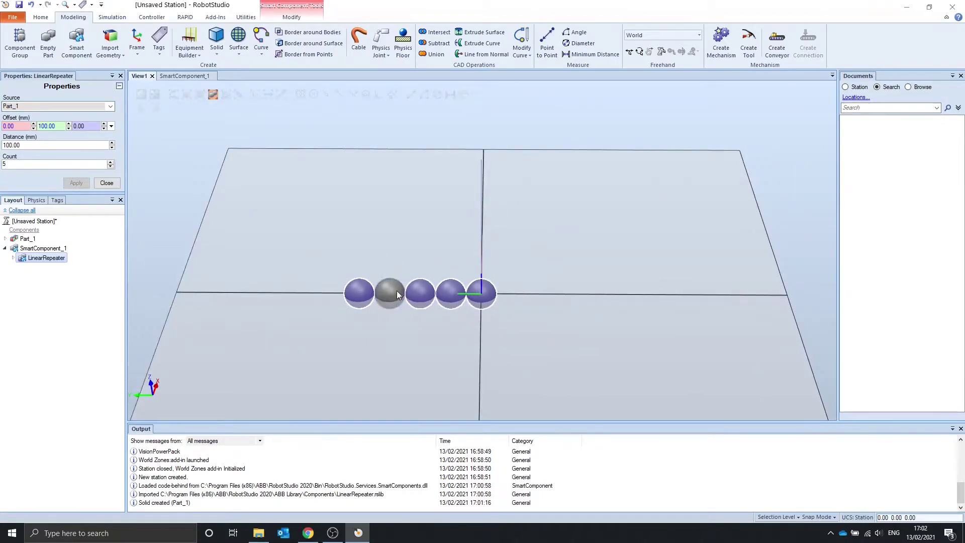
Change the LinearRepeater Distance to 200 mm and apply.
left_click(472, 295)
double_click(6, 145)
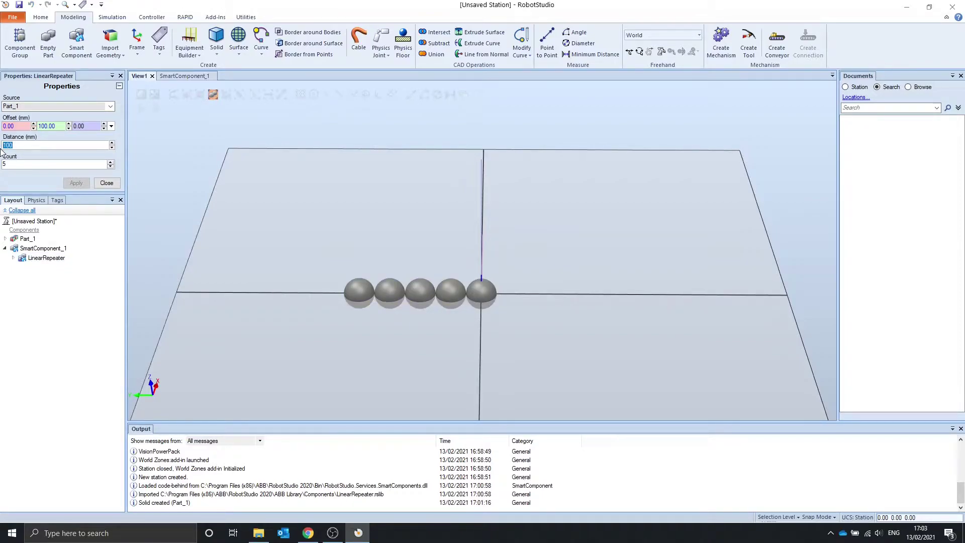
type("200")
left_click(76, 183)
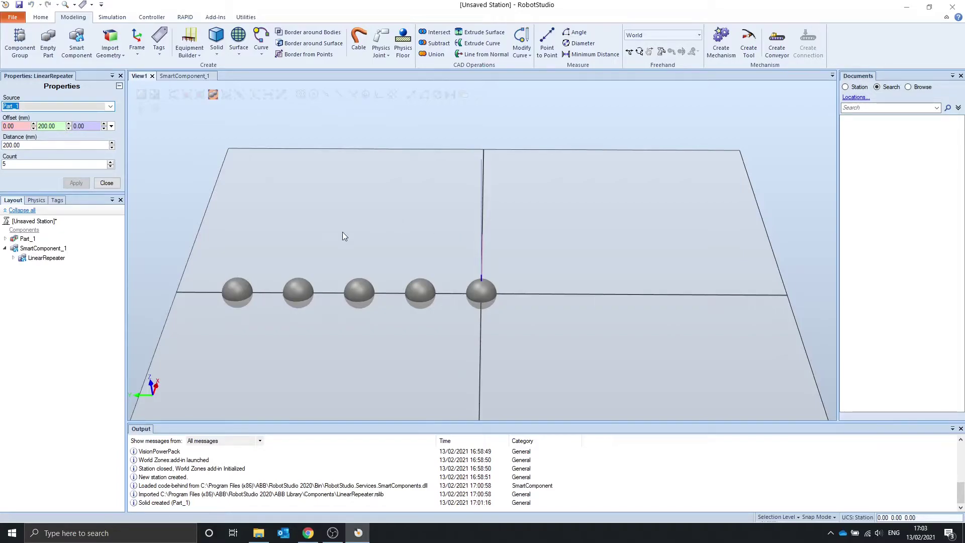
Set Offset X to 100 and Offset Z to 300, applying each, for a diagonal row.
left_click(22, 126)
left_click_drag(20, 125, 2, 126)
type("100")
left_click(76, 182)
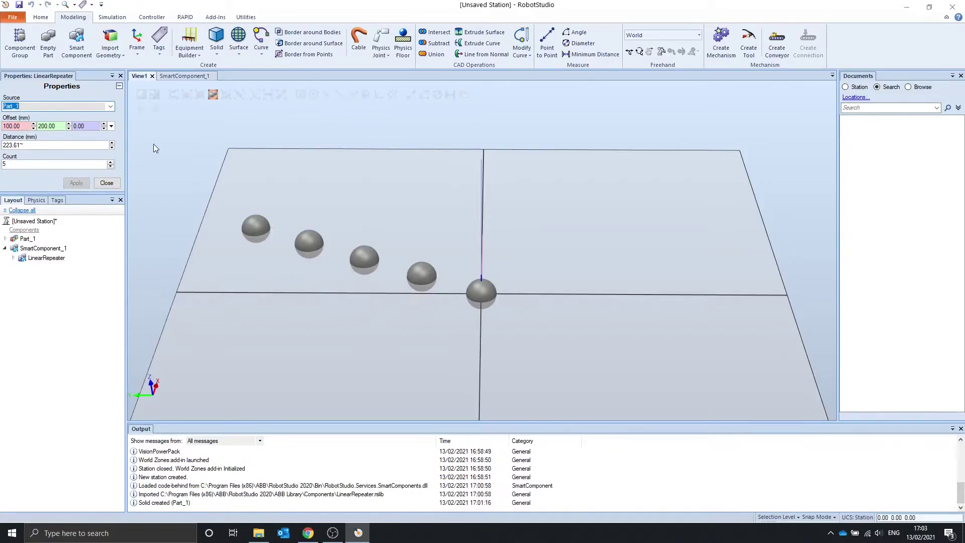
left_click_drag(96, 128, 2, 114)
type("30")
left_click(76, 183)
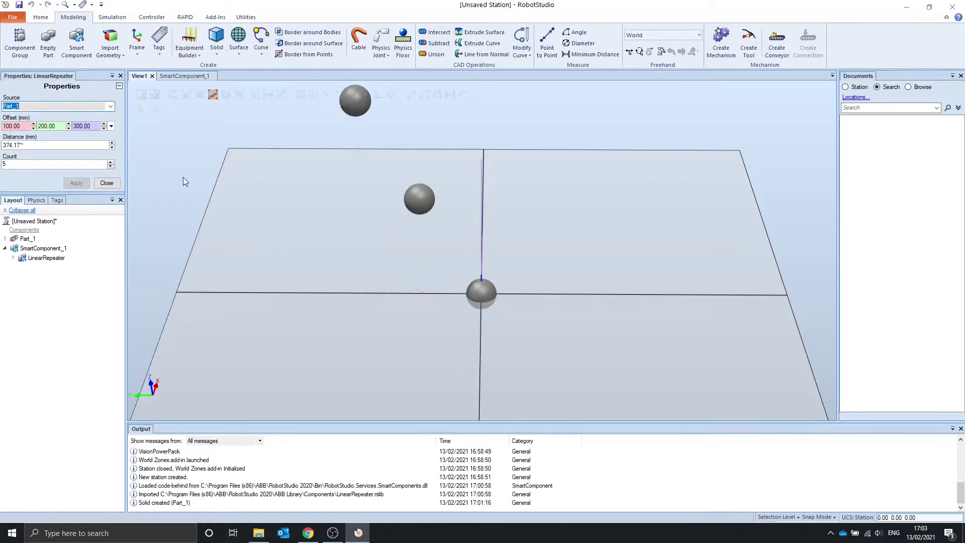
scroll(323, 263, "down", 5)
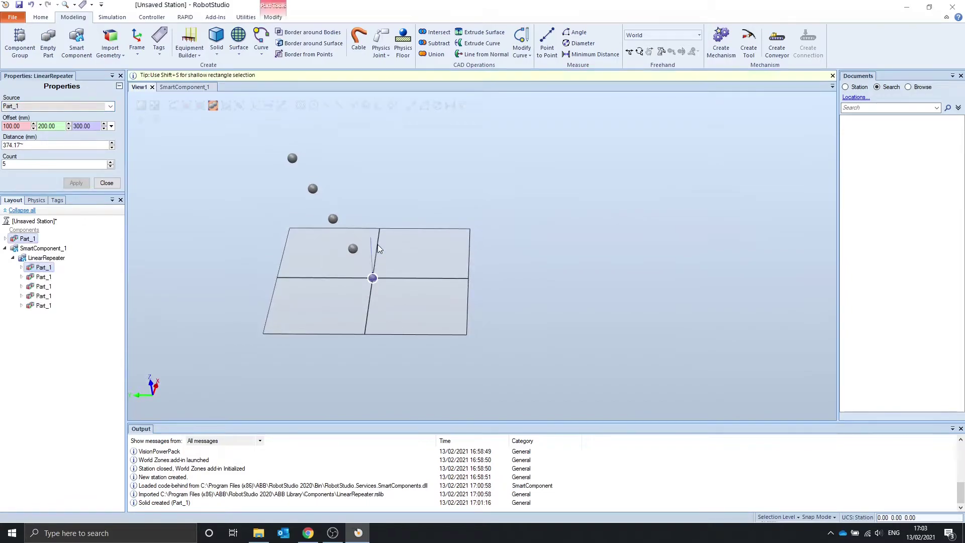
Add a MatrixRepeater from Parametric Primitives and drag its block to the right.
left_click(184, 87)
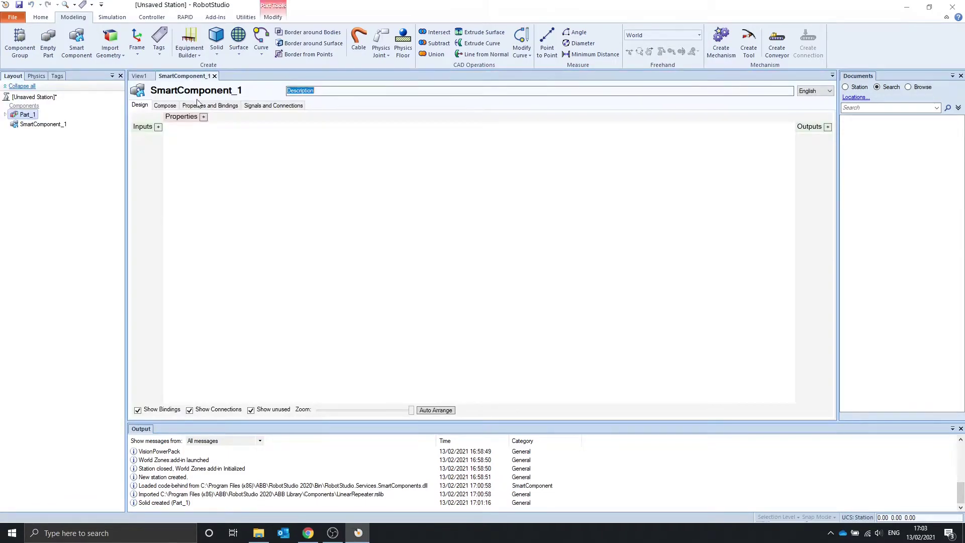
right_click(207, 164)
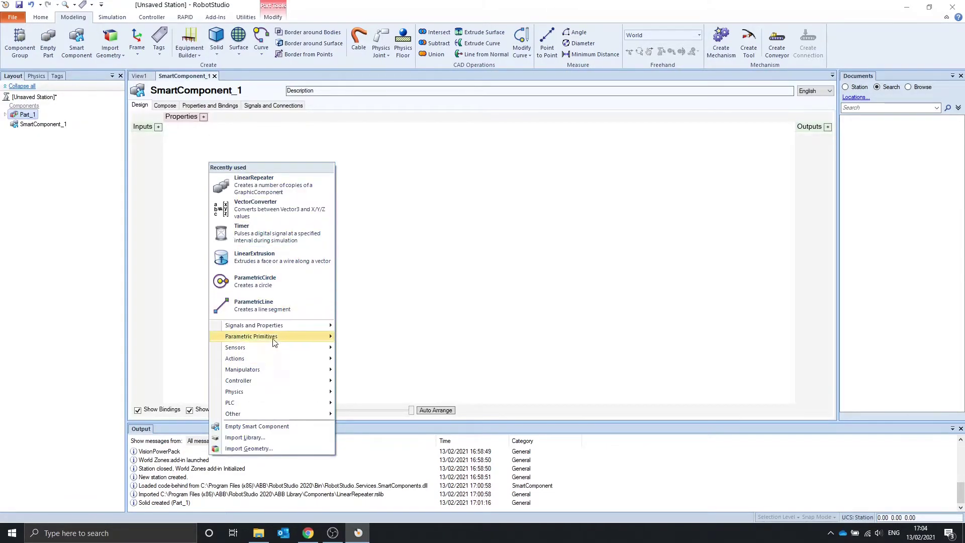
mouse_move(273, 337)
left_click(388, 292)
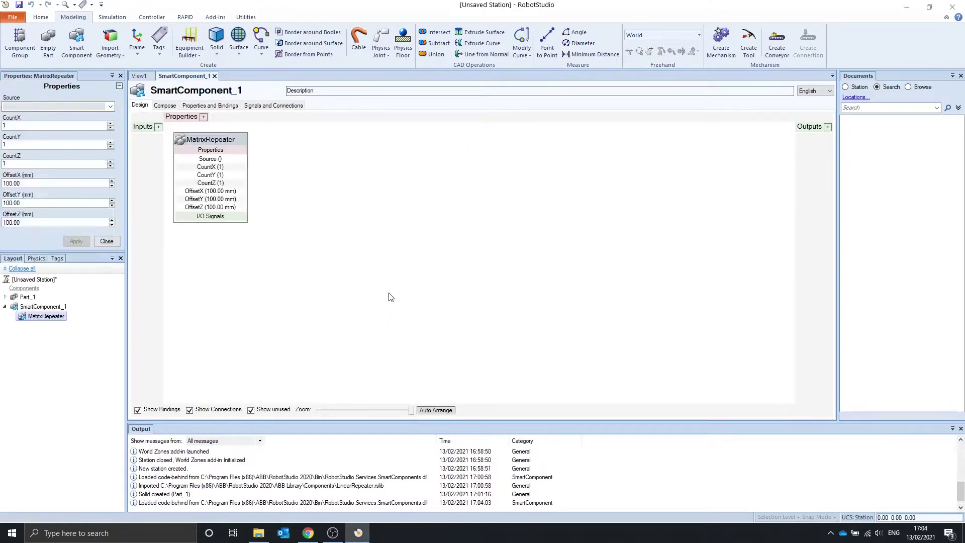
left_click_drag(221, 141, 294, 145)
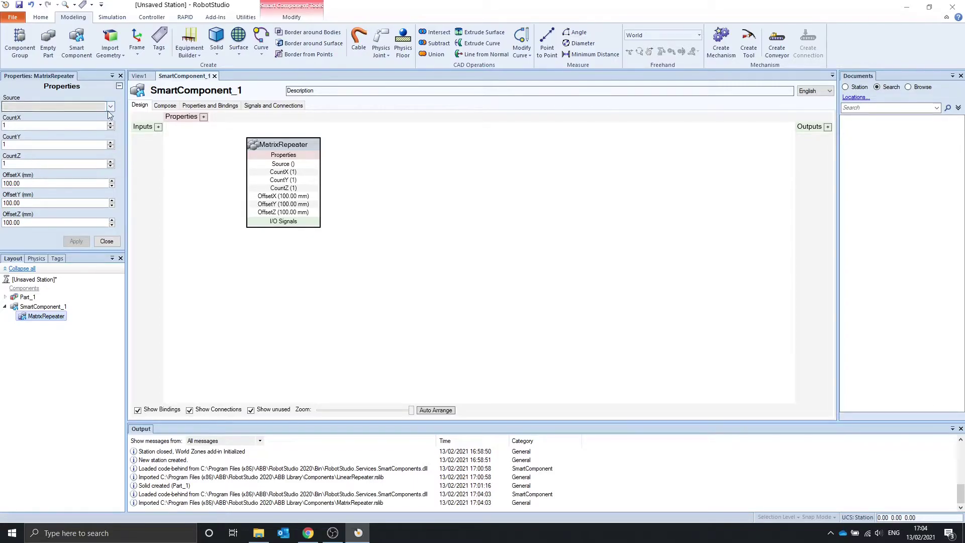
Set the MatrixRepeater Source to Part_1, apply, and toggle Part_1's visibility.
left_click(139, 76)
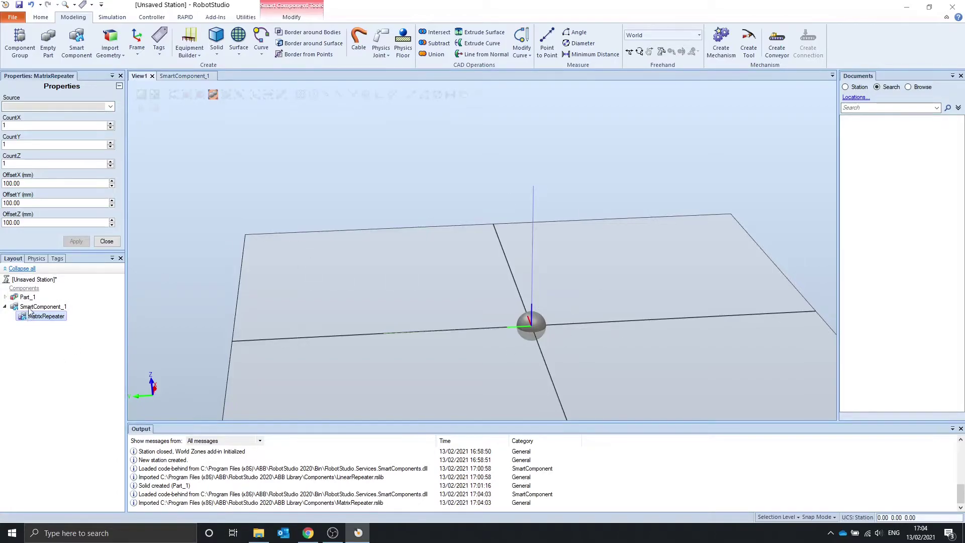
left_click(110, 106)
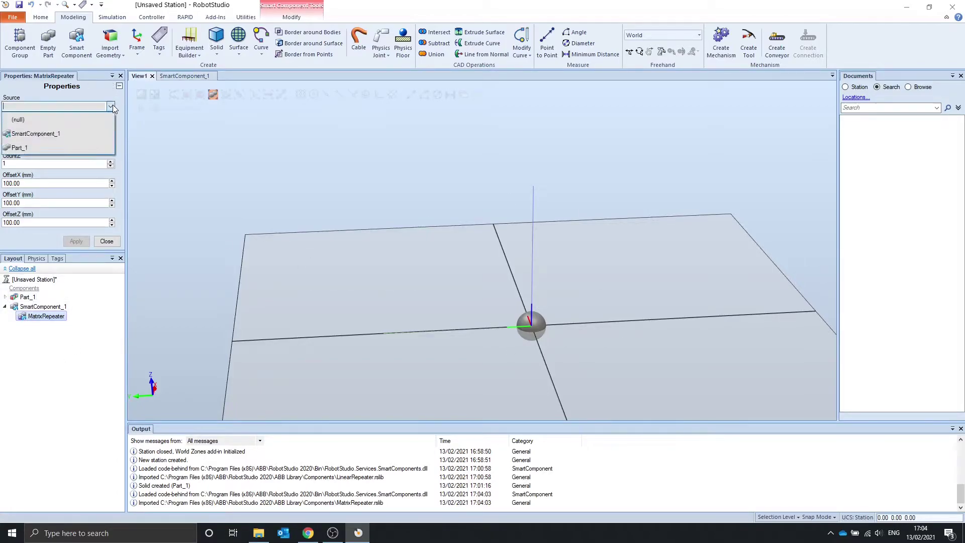
left_click(50, 146)
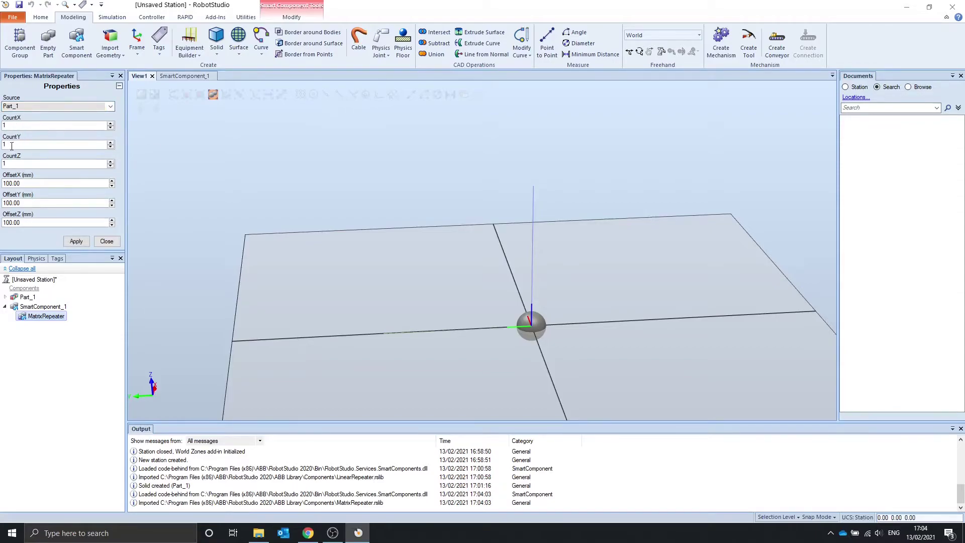
left_click(76, 241)
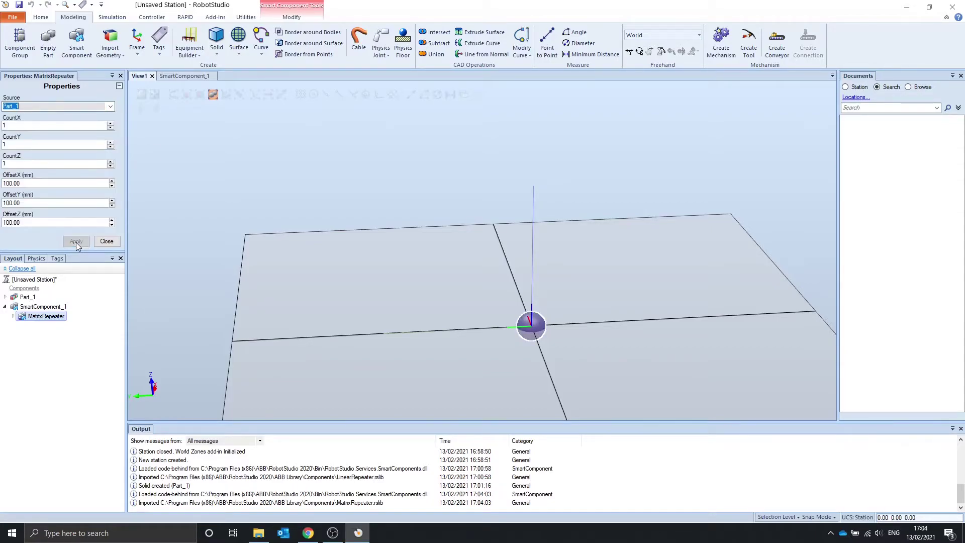
right_click(24, 299)
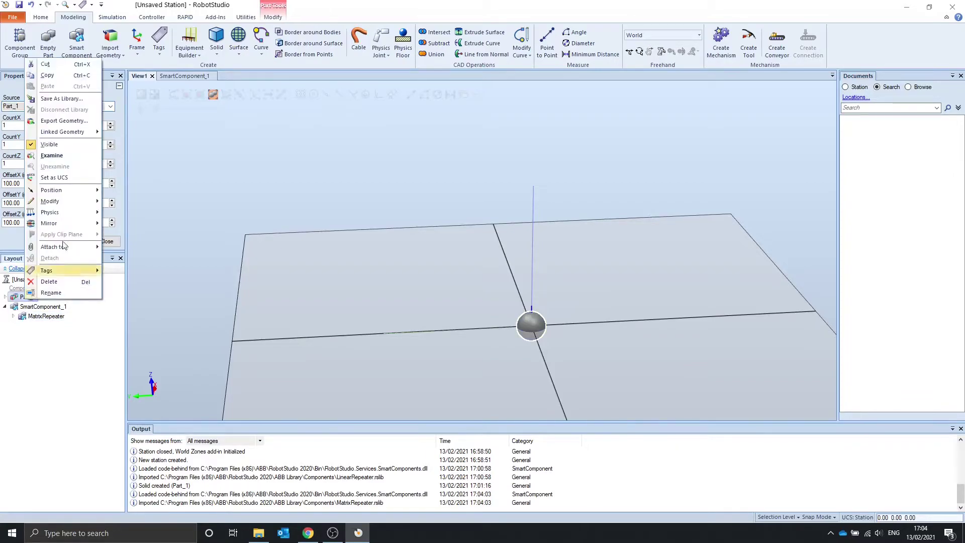
left_click(50, 145)
left_click(23, 298)
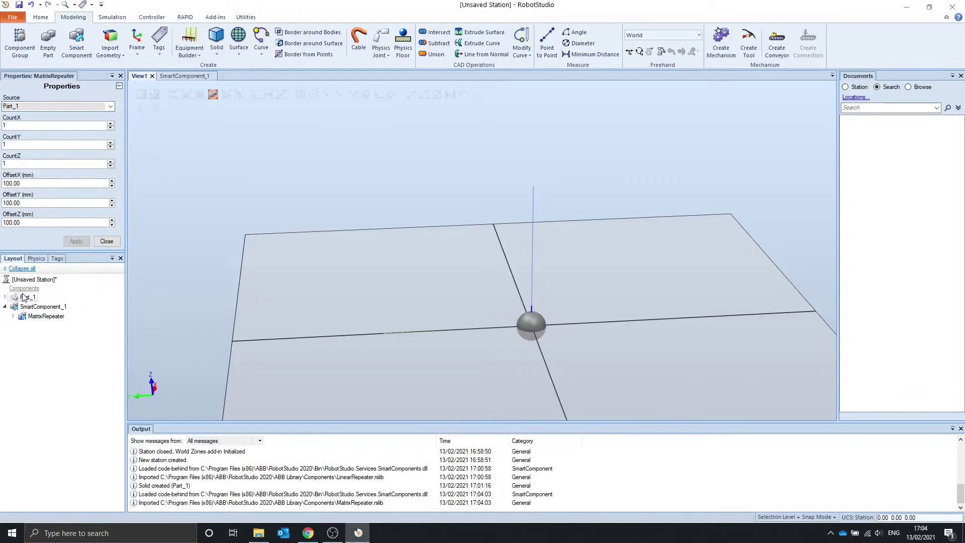
right_click(23, 297)
left_click(43, 134)
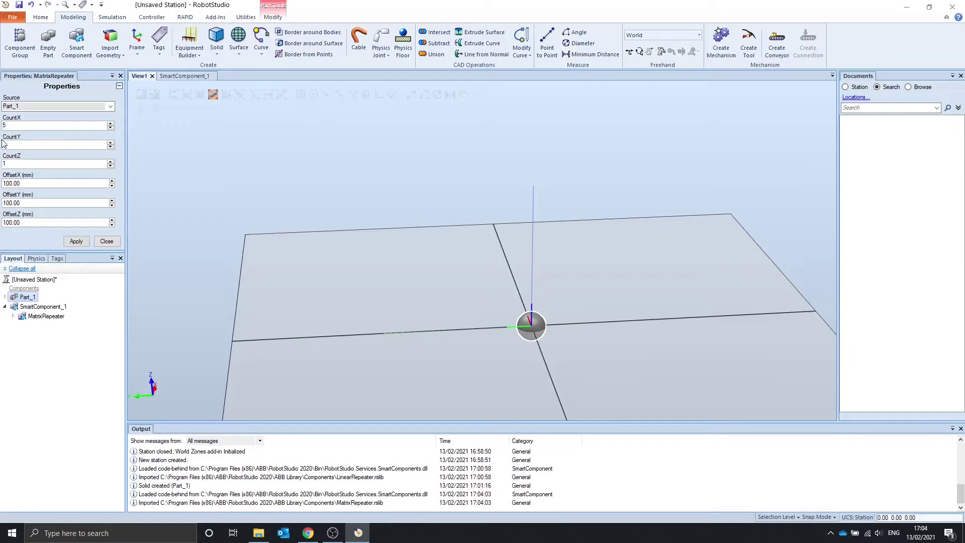
Set the grid counts to 5×6×3, with CountY 6, and apply.
left_click_drag(30, 149, 1, 155)
type("6")
left_click(74, 243)
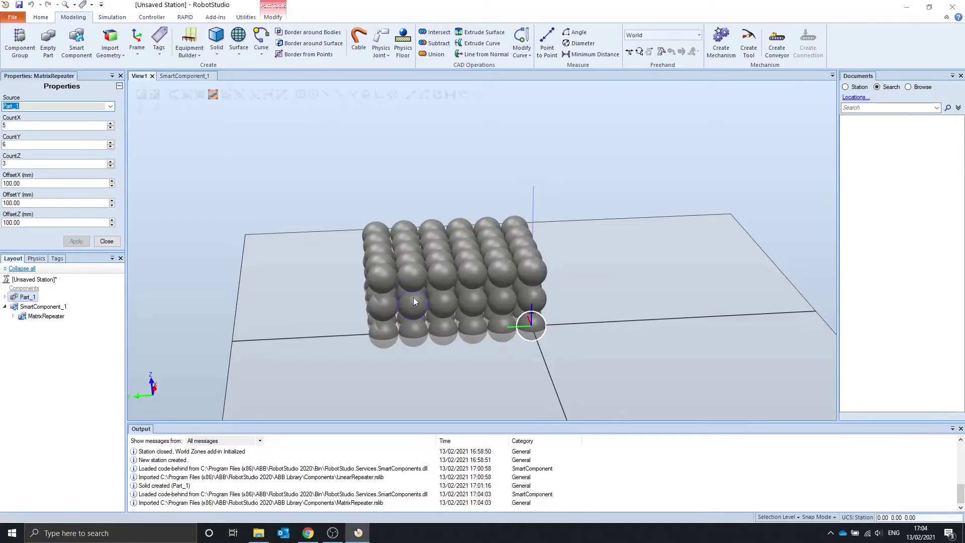
mouse_move(318, 263)
left_mouse_down("ctrl+shift")
mouse_move(314, 239)
mouse_move(371, 251)
mouse_move(446, 241)
mouse_move(366, 263)
mouse_move(246, 263)
mouse_move(390, 282)
mouse_move(316, 277)
left_mouse_up("ctrl+shift")
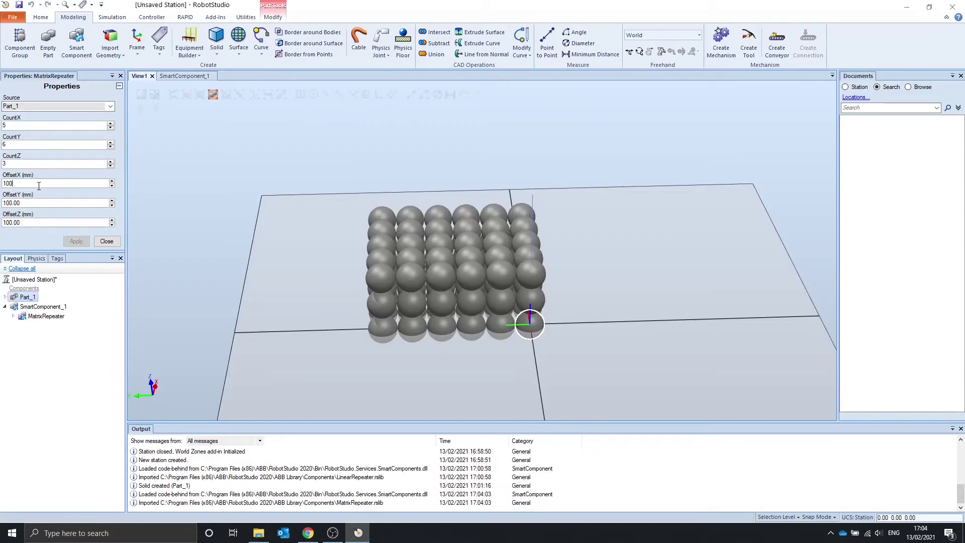
Space the sphere grid with offsets X 50, Y 200 and Z 150 mm, and apply.
left_click_drag(39, 185, 1, 195)
type("50")
left_click(35, 204)
left_click_drag(2, 206, 3, 203)
type("200")
key("Tab")
type("150")
left_click(76, 241)
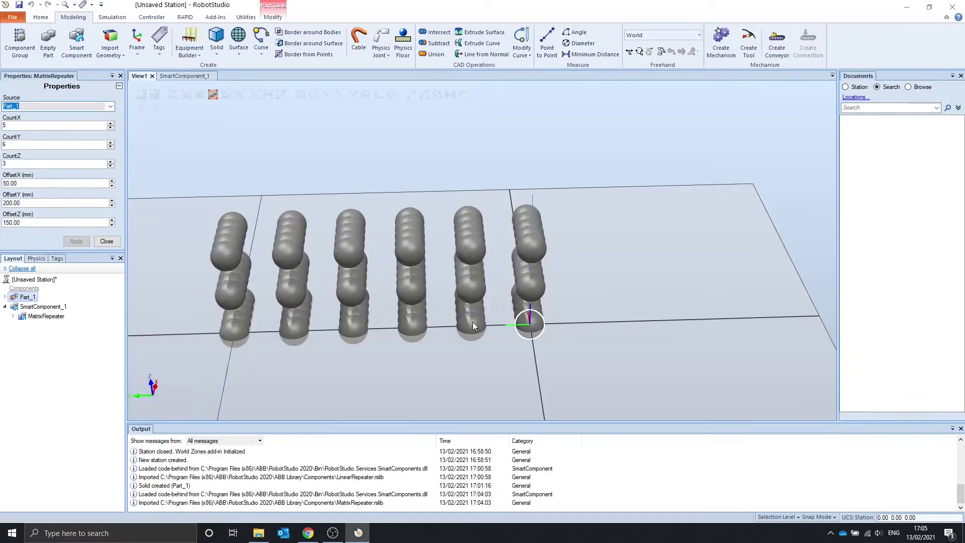
left_click_drag(527, 311, 571, 330, "ctrl+shift")
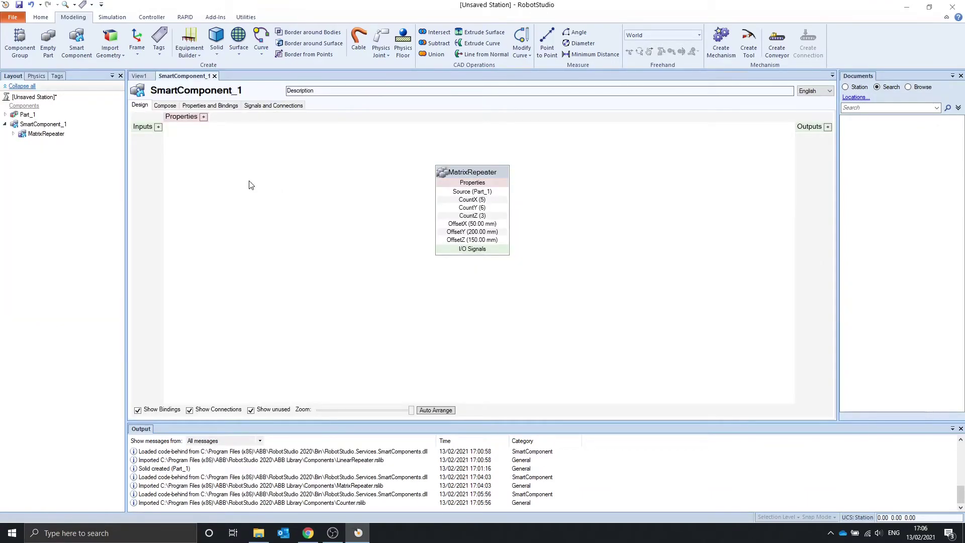
Add a Timer and connect its CurrentTime to the MatrixRepeater's CountX.
right_click(249, 185)
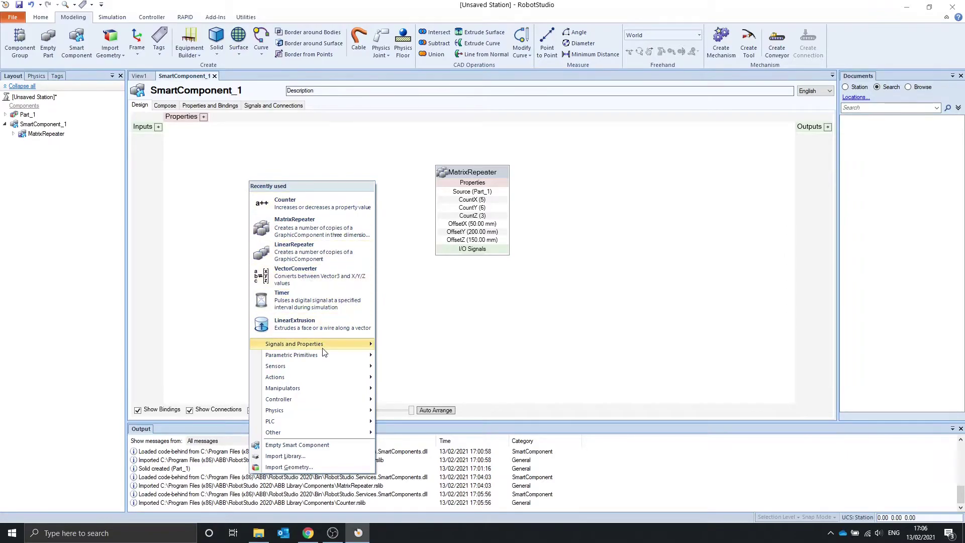
mouse_move(321, 346)
left_click(425, 432)
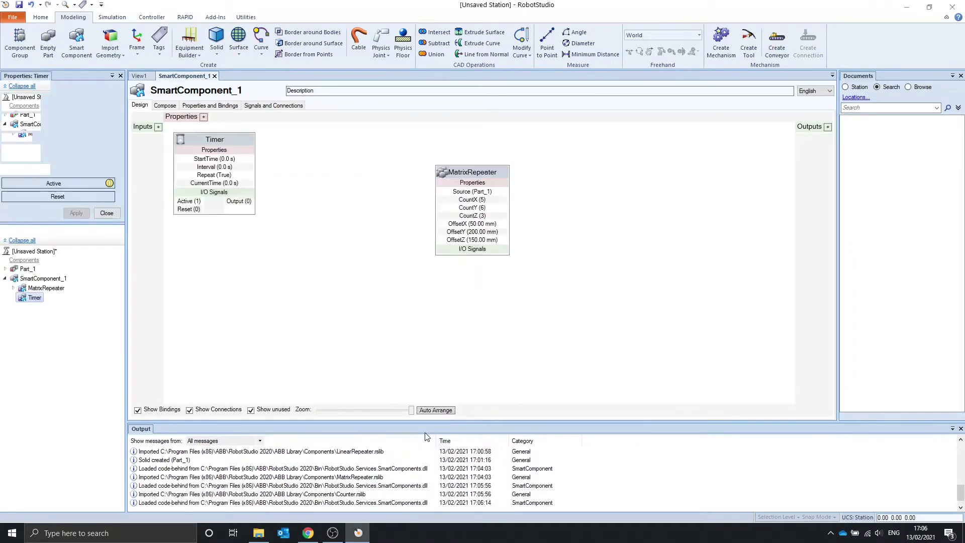
left_click_drag(249, 184, 462, 200)
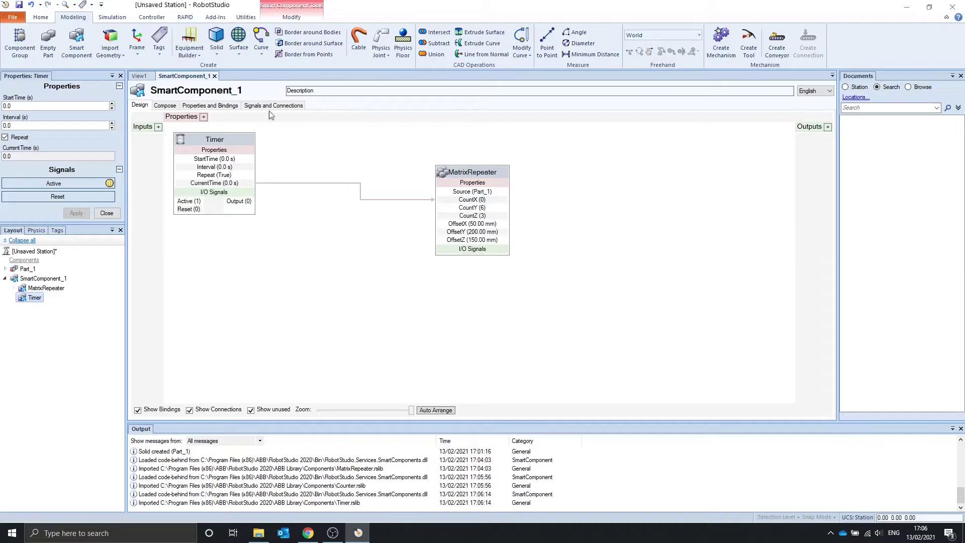
Play the simulation in View1 to watch the grid build up.
left_click(138, 76)
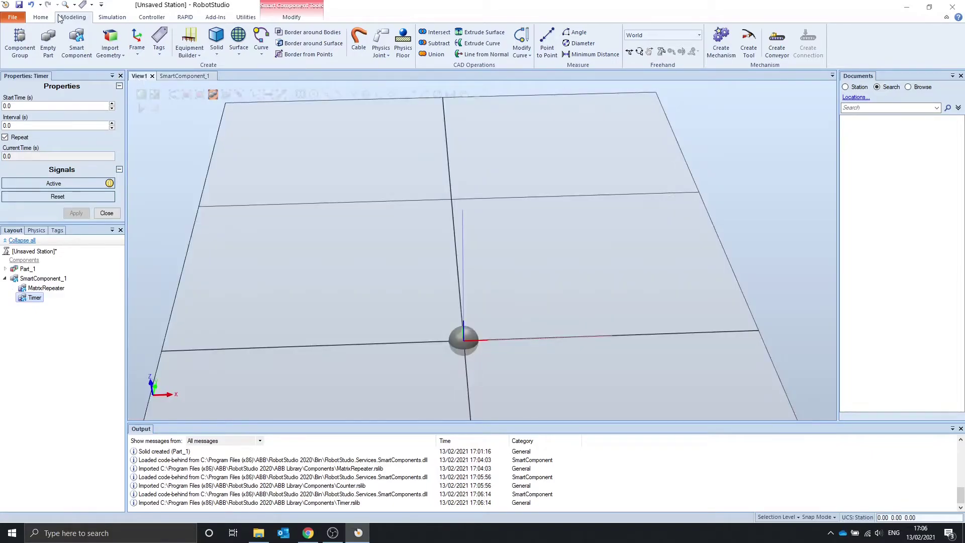
left_click(113, 17)
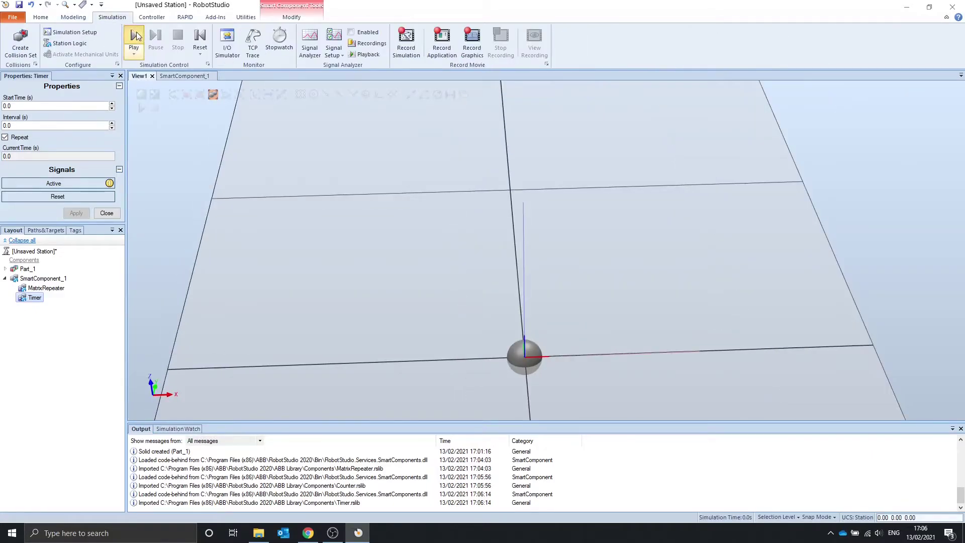
left_click(133, 39)
scroll(420, 205, "down", 5)
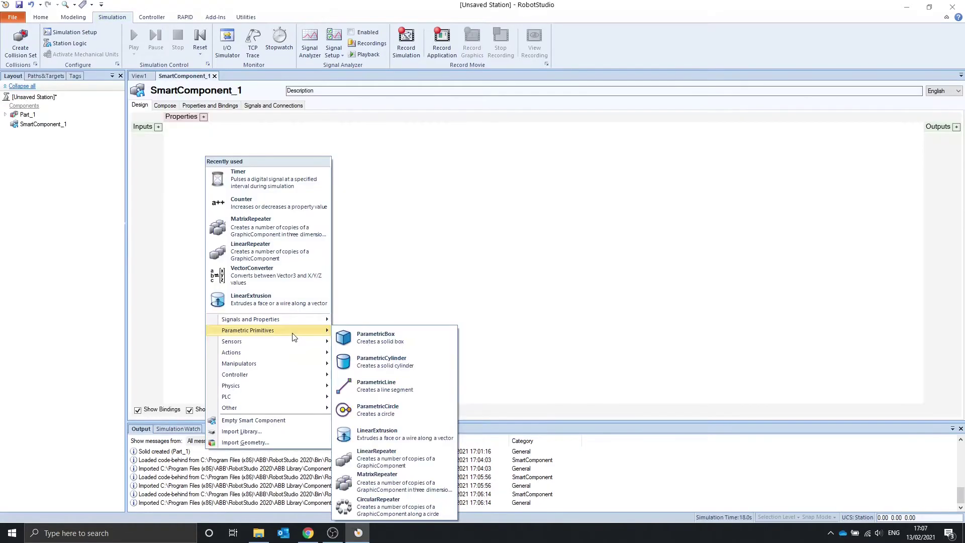
Add a CircularRepeater, set its Source to Part_1, and apply to place one copy at 1000 mm.
left_click(397, 505)
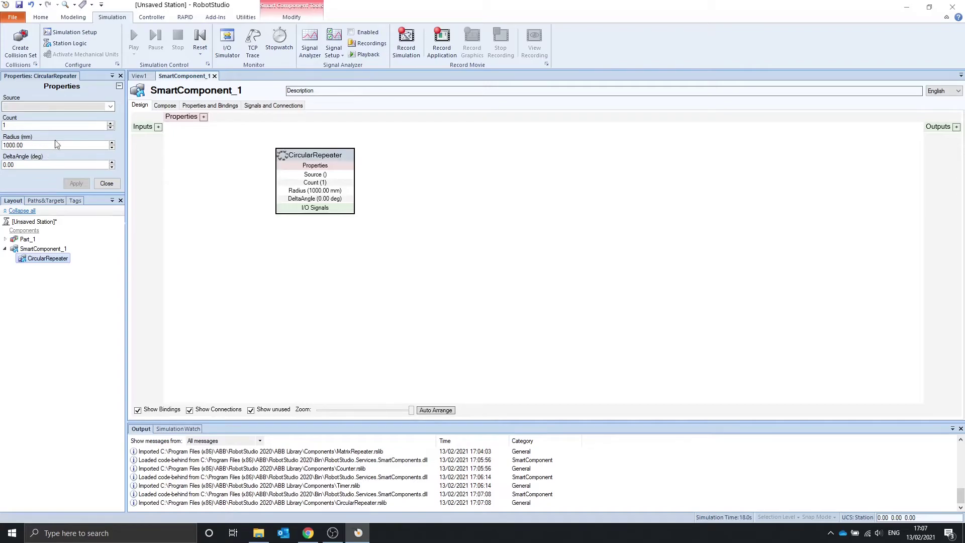
left_click(135, 76)
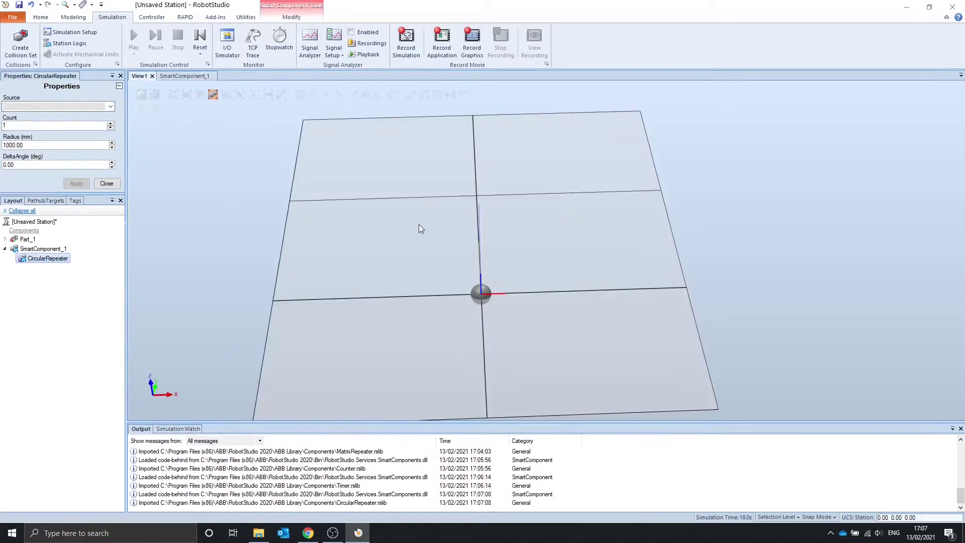
left_click(181, 76)
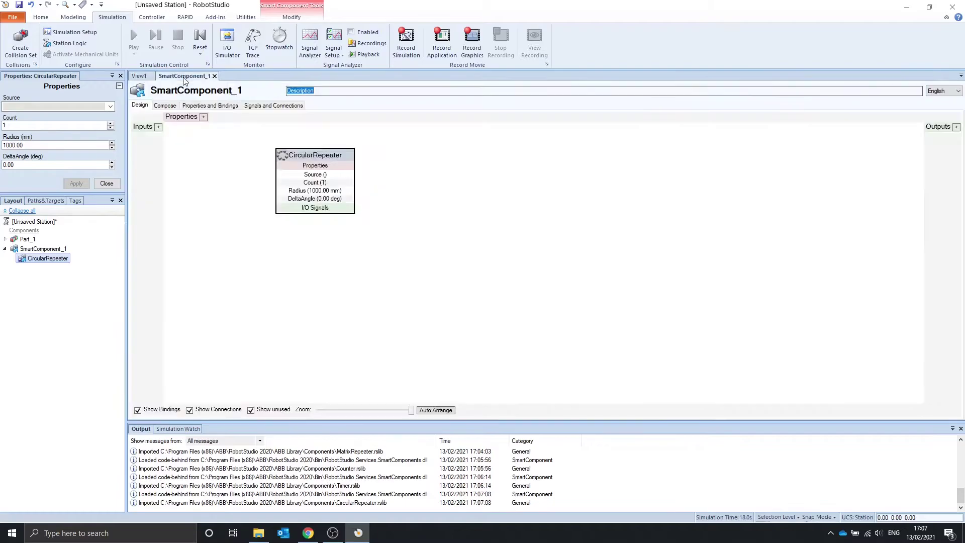
left_click(110, 107)
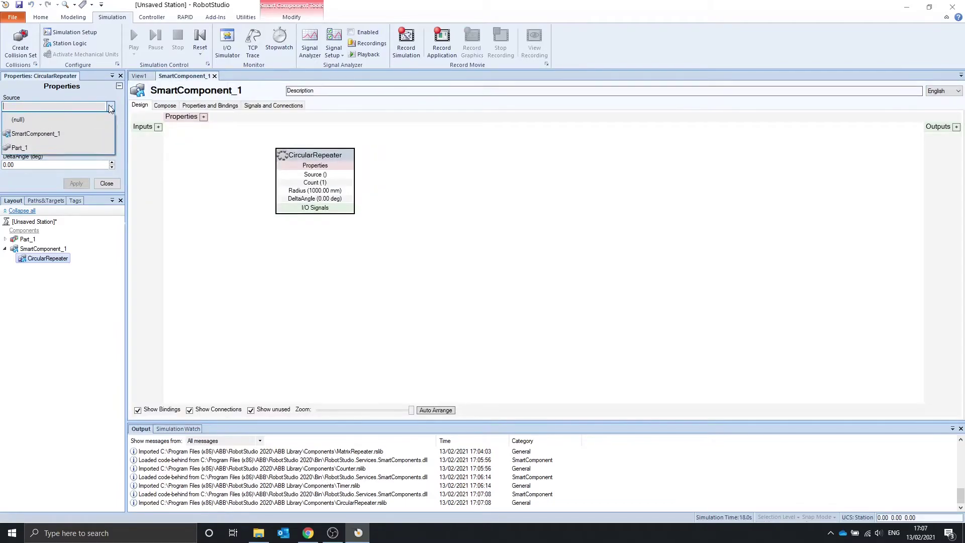
left_click(53, 144)
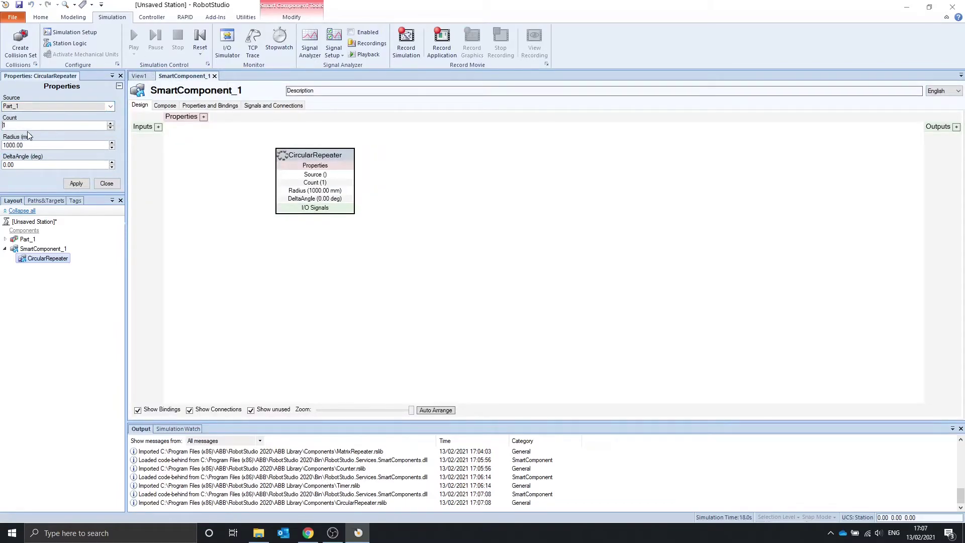
left_click(139, 75)
left_click(76, 183)
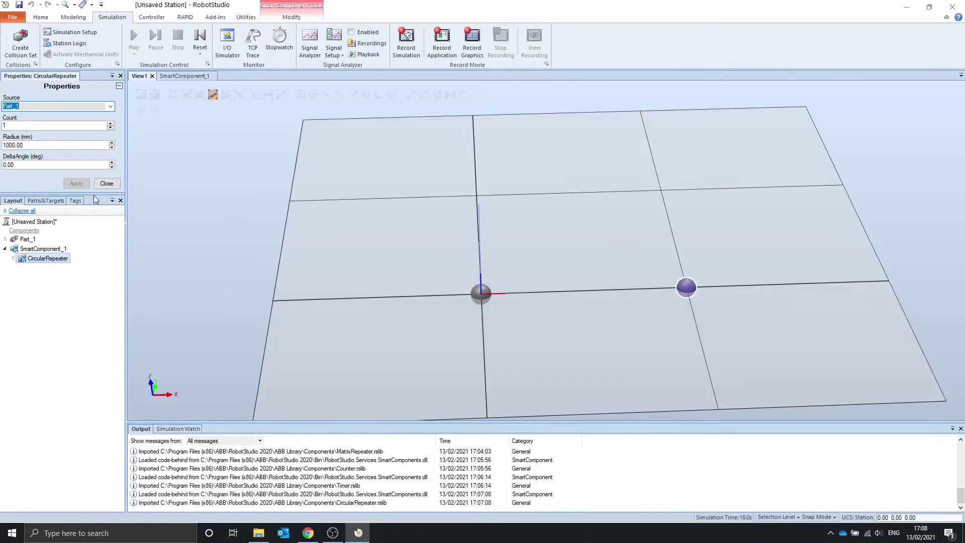
Set the CircularRepeater Count to 2 and DeltaAngle to 45°, applying each.
left_click(36, 128)
key("BackSpace")
type("2")
left_click(76, 183)
scroll(531, 248, "down", 2)
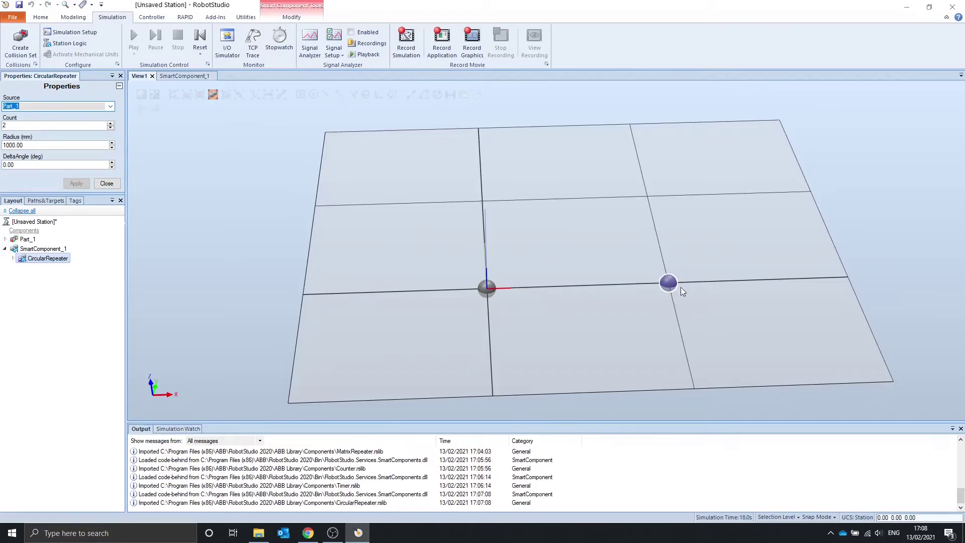
left_click(29, 165)
type("45")
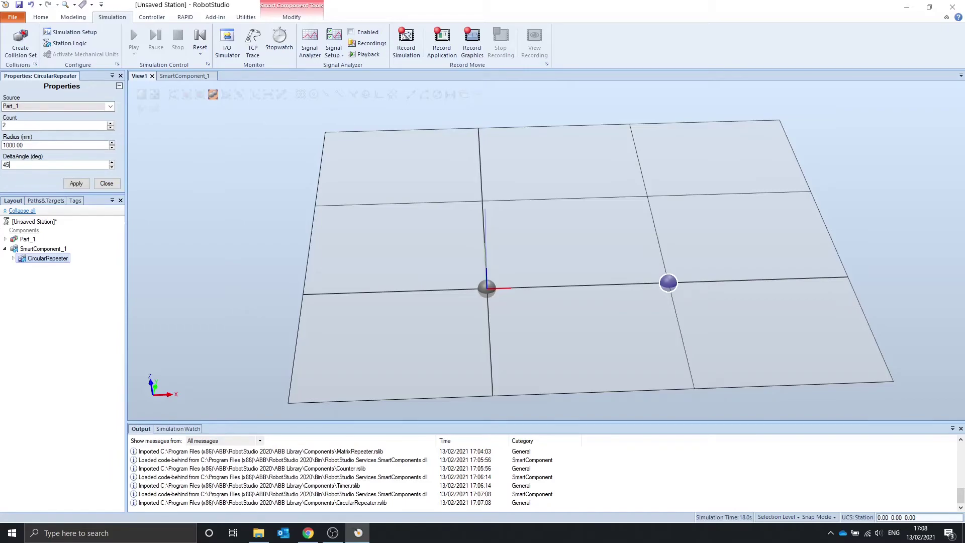
left_click(76, 184)
Raise the copy Count to 4, then 9, applying each, to complete the ring.
left_click(53, 125)
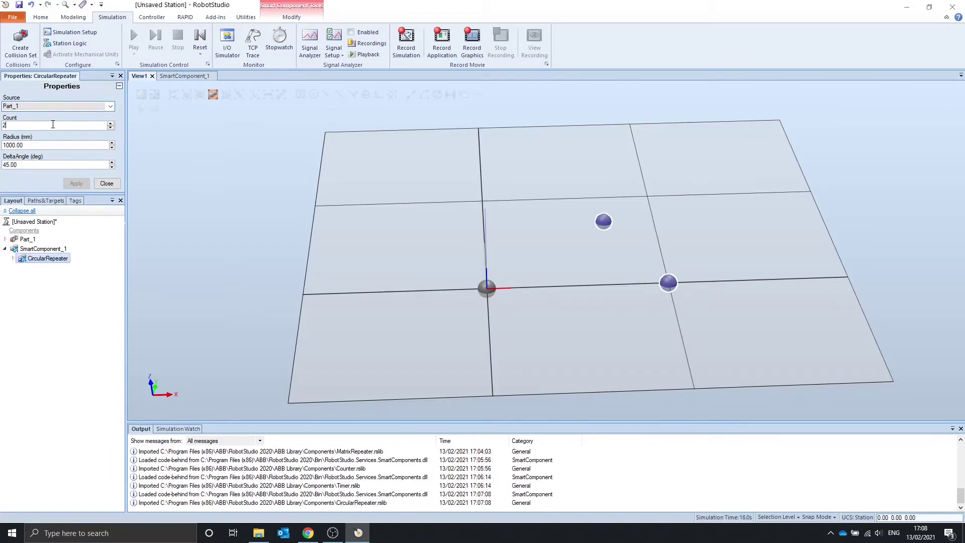
left_click_drag(52, 125, 1, 120)
type("4")
left_click(76, 183)
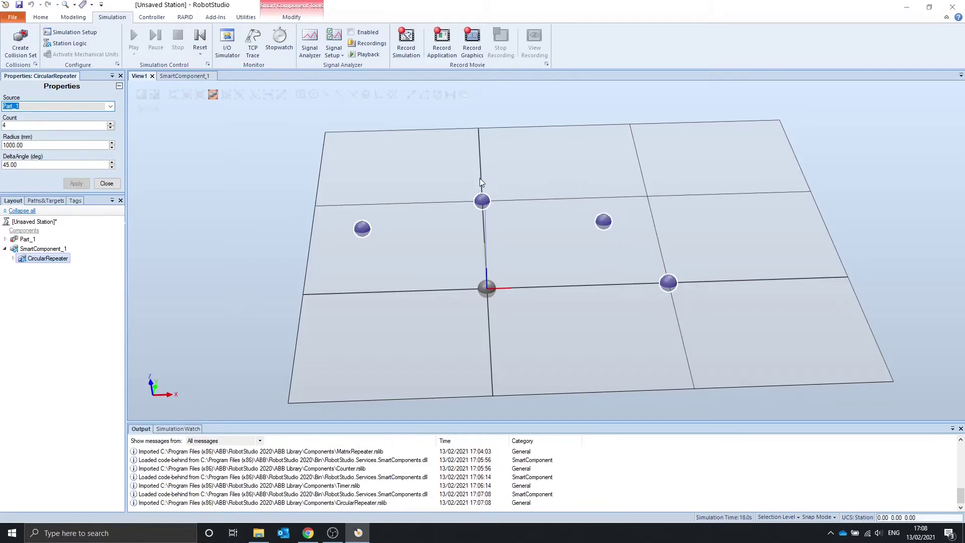
key("Tab")
type("9")
left_click(76, 184)
left_click_drag(18, 145, 2, 146)
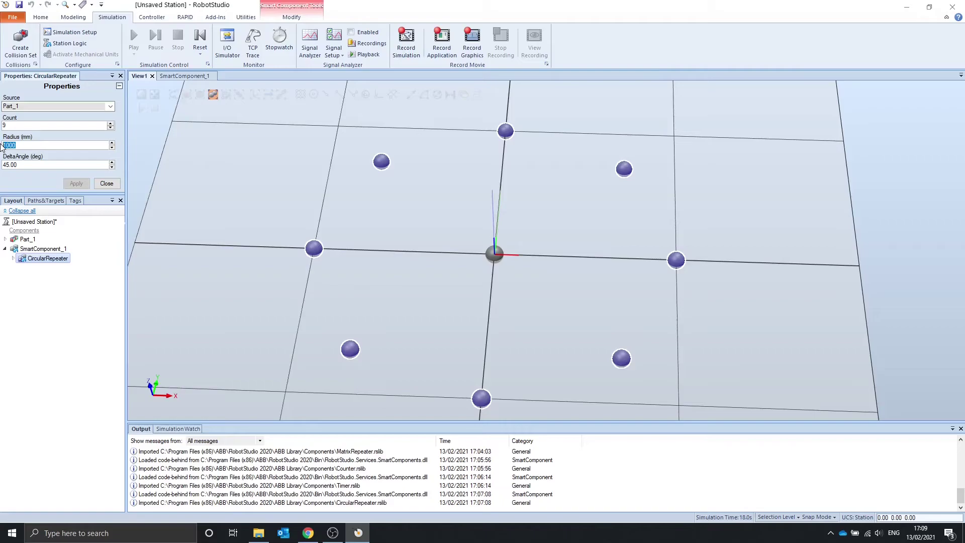
Set the CircularRepeater Radius to 500 mm and Count to 50, applying each.
type("500.")
left_click(76, 183)
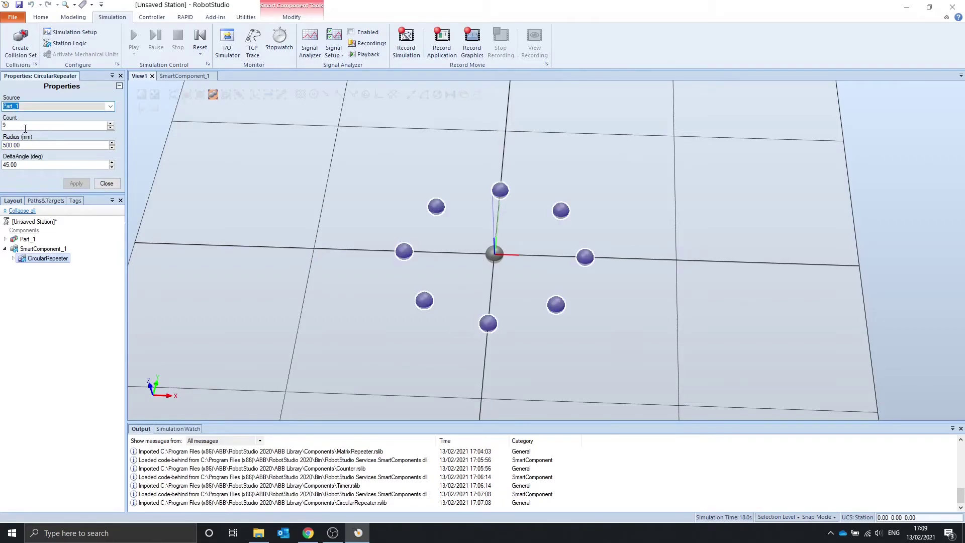
left_click_drag(25, 128, 2, 123)
type("50")
left_click(76, 183)
Change DeltaAngle to 10°, then 5°, applying each, for a tight arc.
left_click(22, 165)
key("BackSpace")
key("BackSpace")
key("BackSpace")
left_click_drag(23, 164, 1, 170)
type("10")
left_click(76, 183)
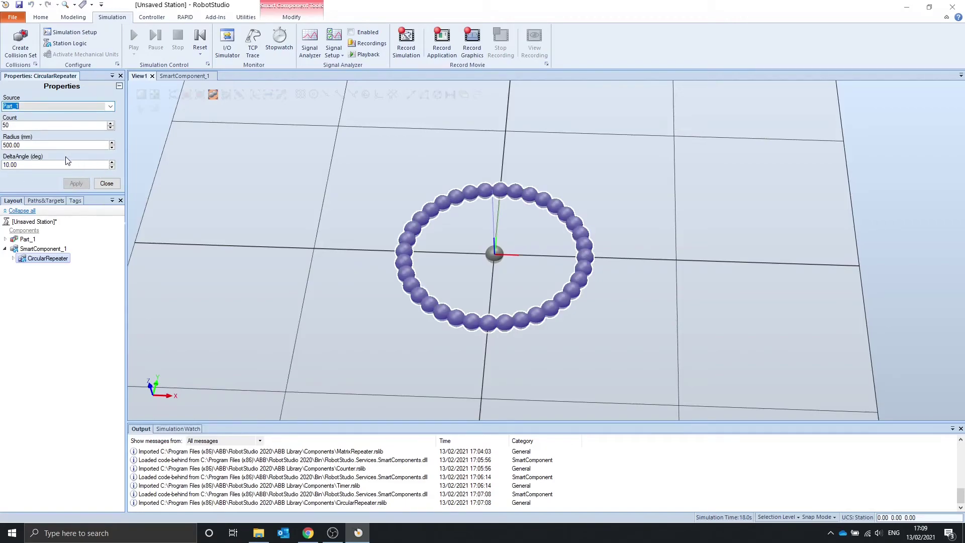
left_click_drag(30, 164, 2, 154)
type("56")
left_click(83, 185)
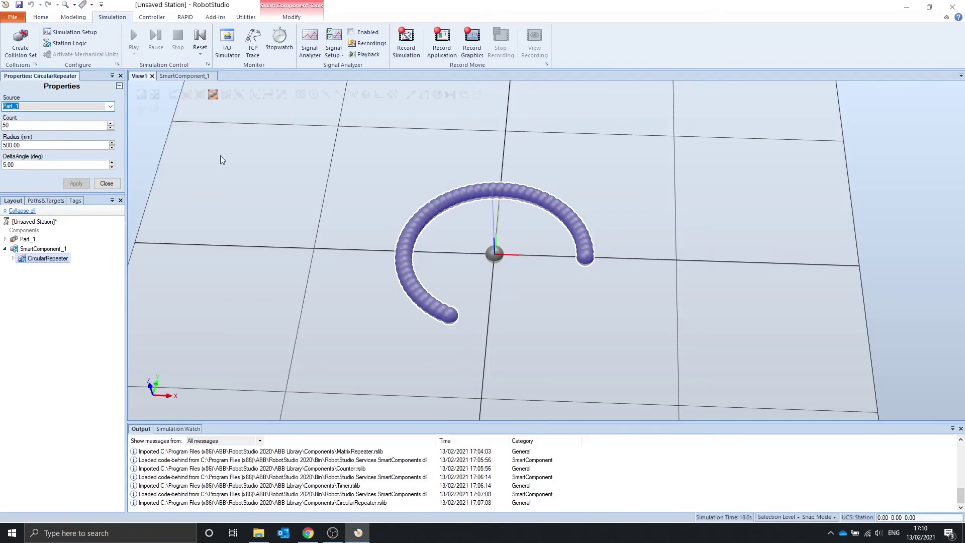
Play the simulation to watch the ring radius pulse via Sin(a*10)+1, then return to SmartComponent_1's diagram.
left_click(223, 171)
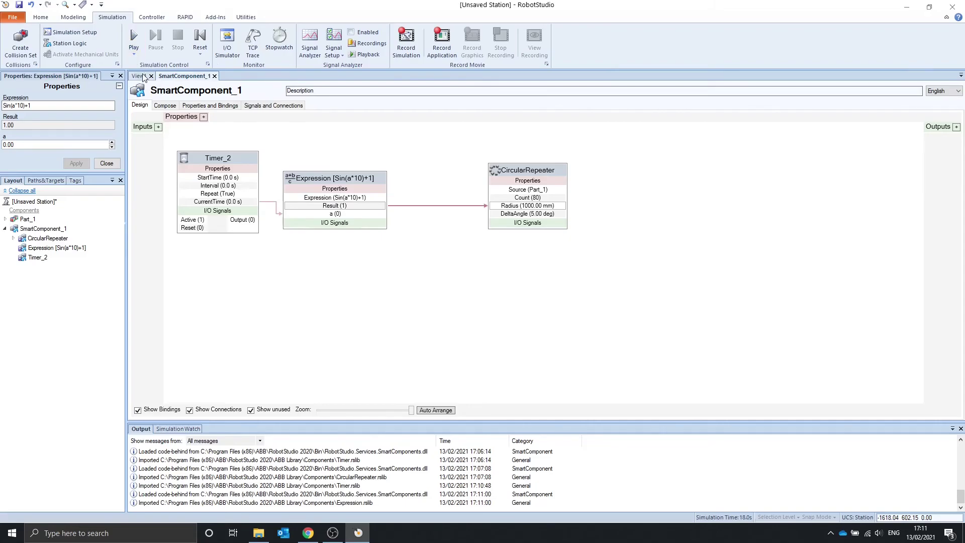
left_click(130, 31)
left_click(130, 31)
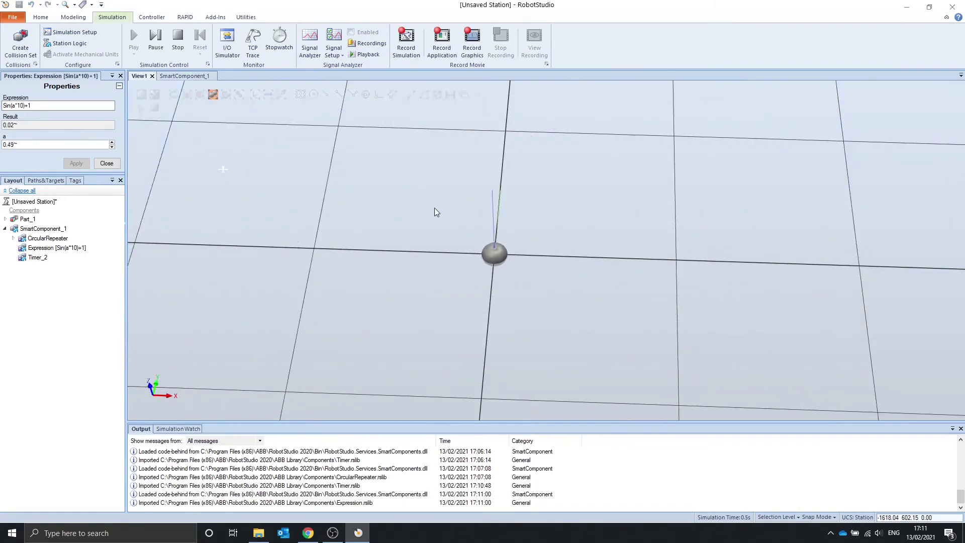
scroll(434, 207, "down", 2)
scroll(434, 207, "down", 3)
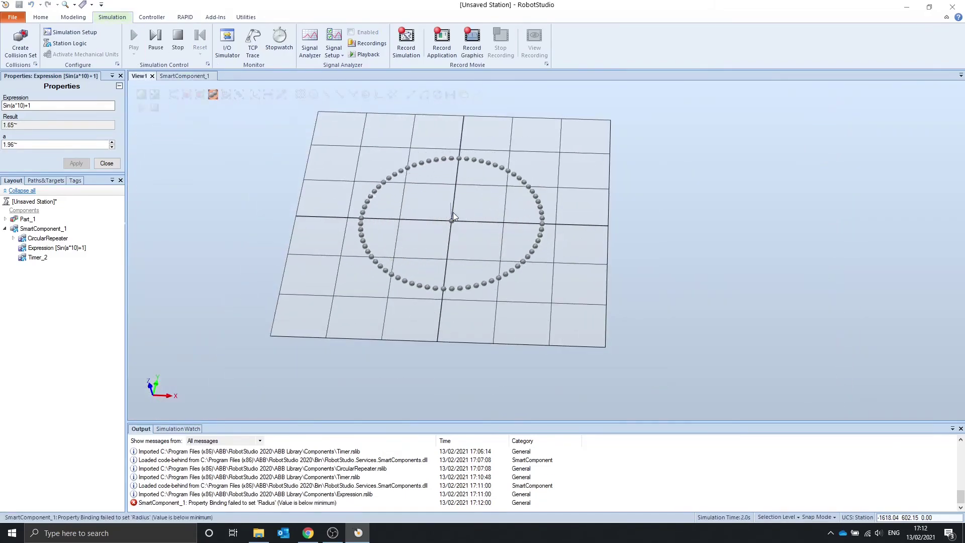
scroll(453, 212, "up", 3)
left_click(186, 76)
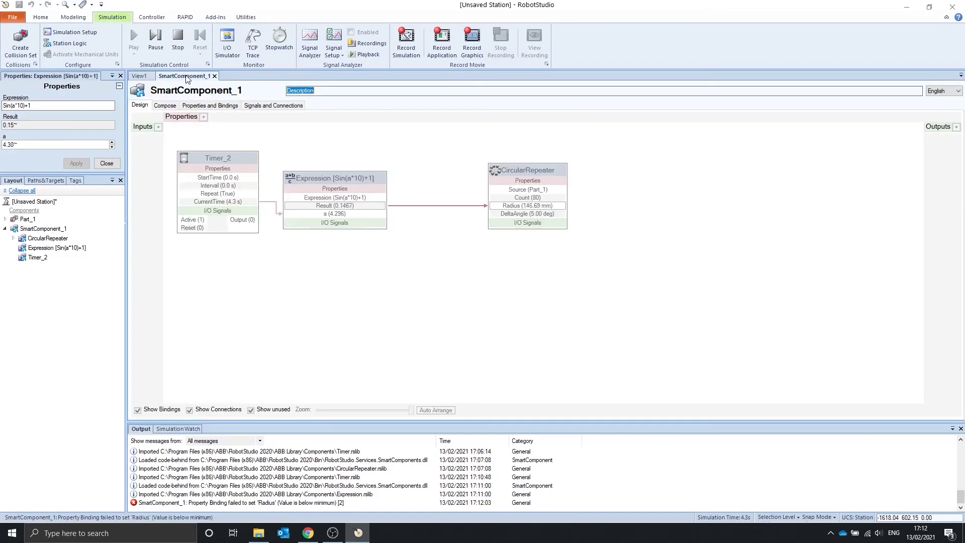
Stop the simulation and browse the canvas's Add Component menu, dismissing it without adding anything.
left_click(178, 39)
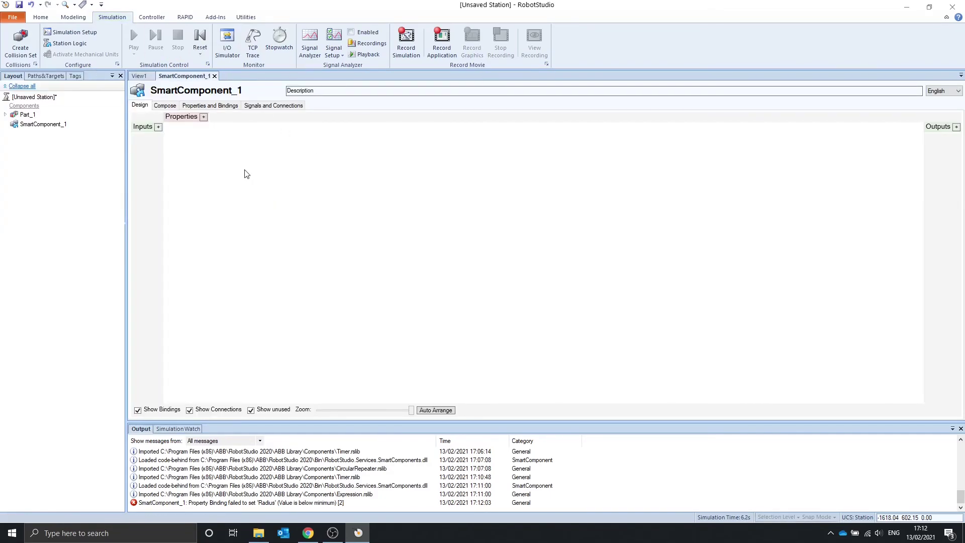
right_click(246, 173)
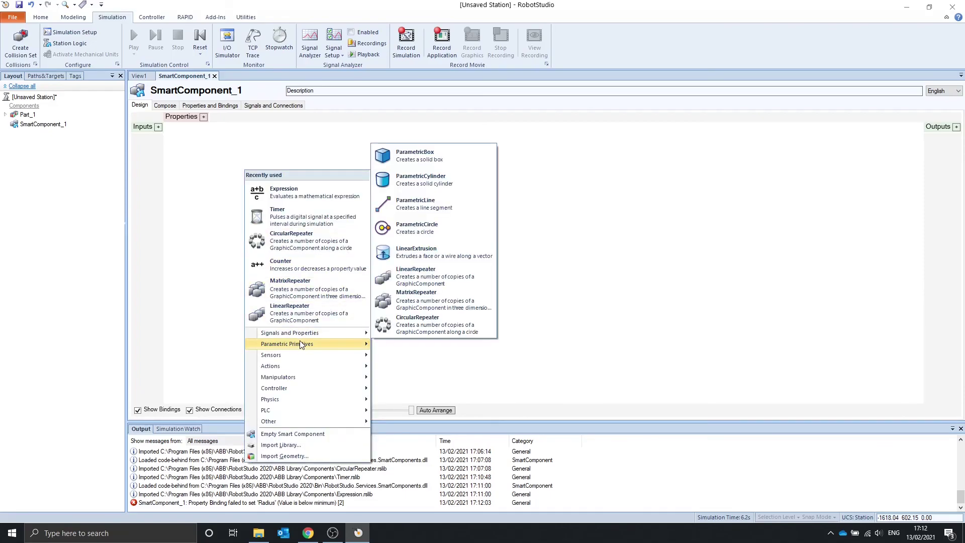
mouse_move(297, 358)
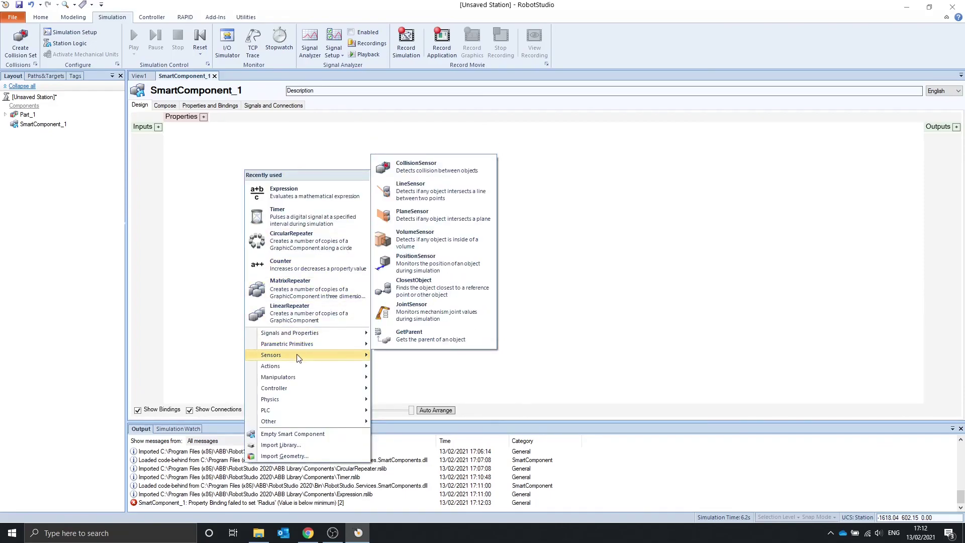
left_click(544, 216)
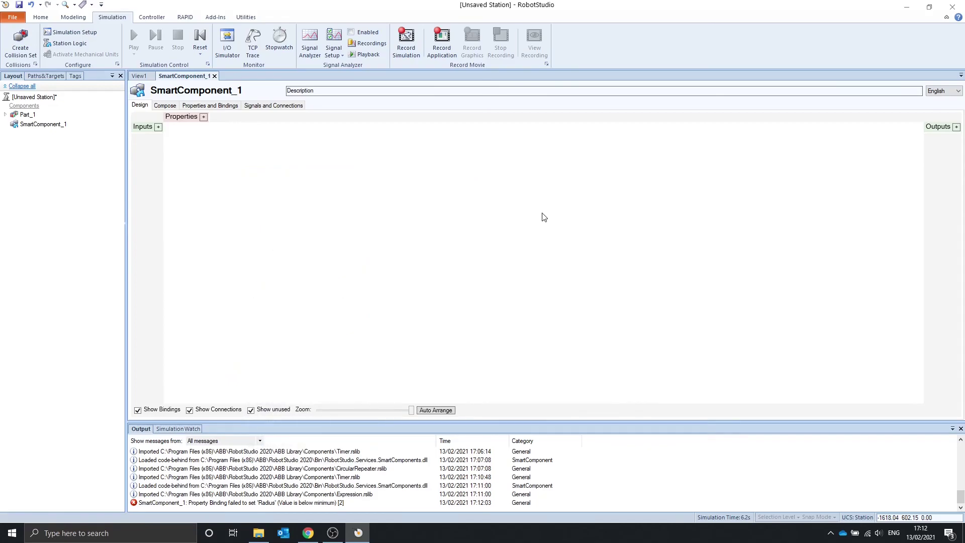